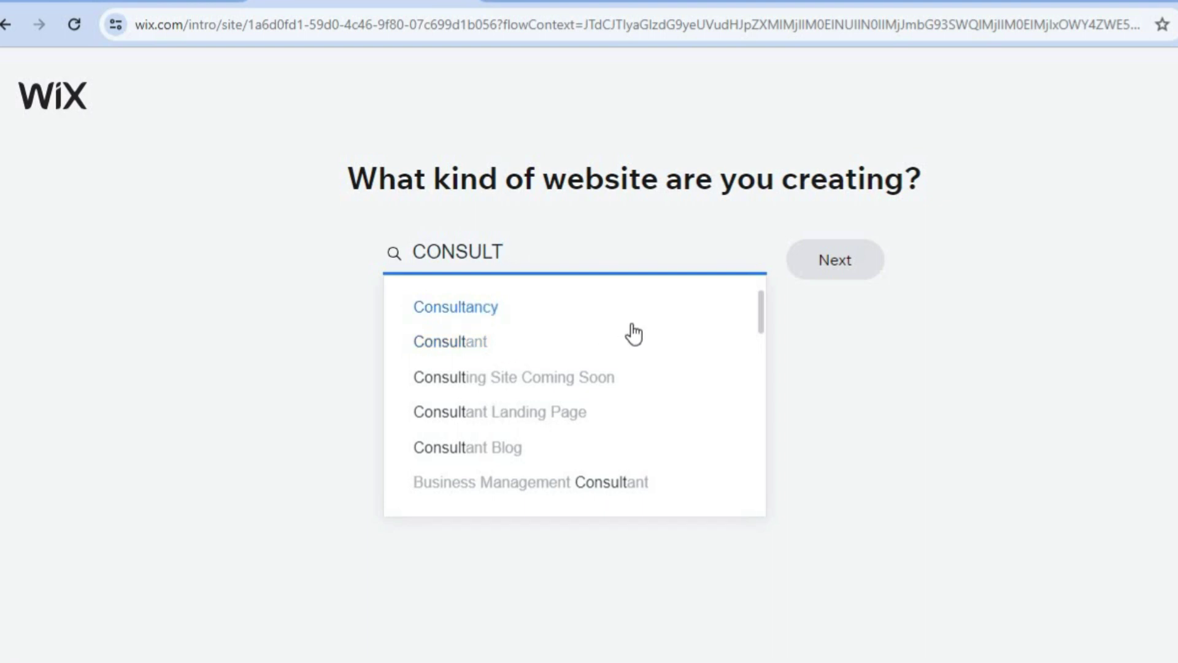
{"action": "type", "text": "ING"}
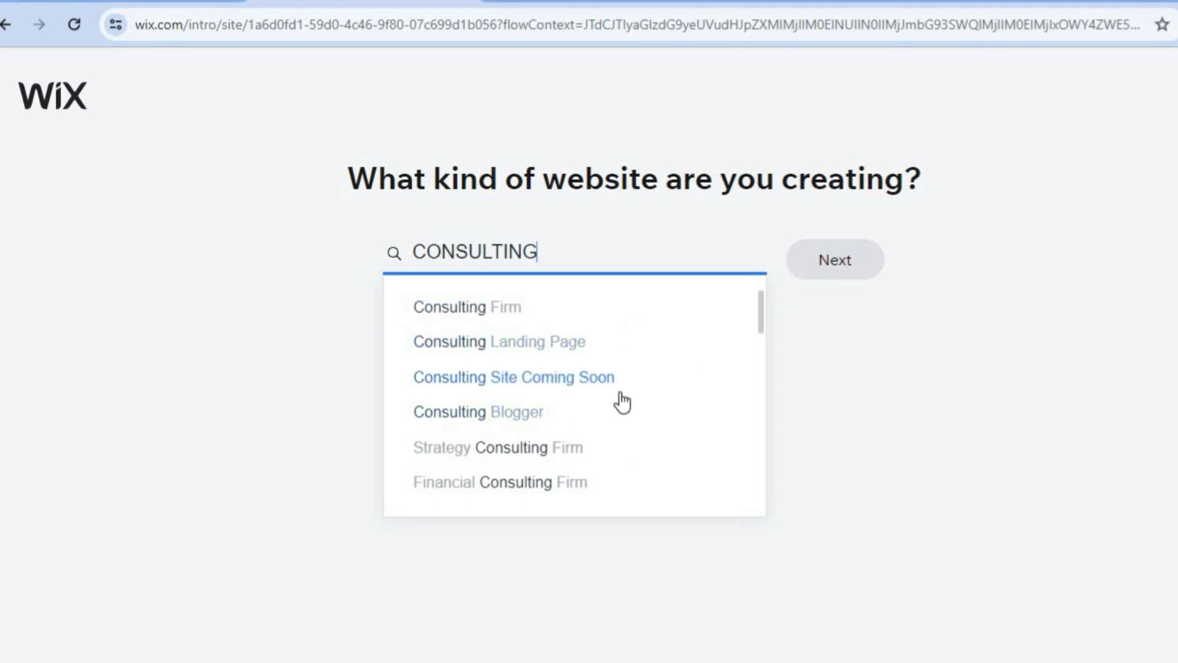
{"action": "left_click_drag", "start_coordinate": [758, 315], "coordinate": [757, 325]}
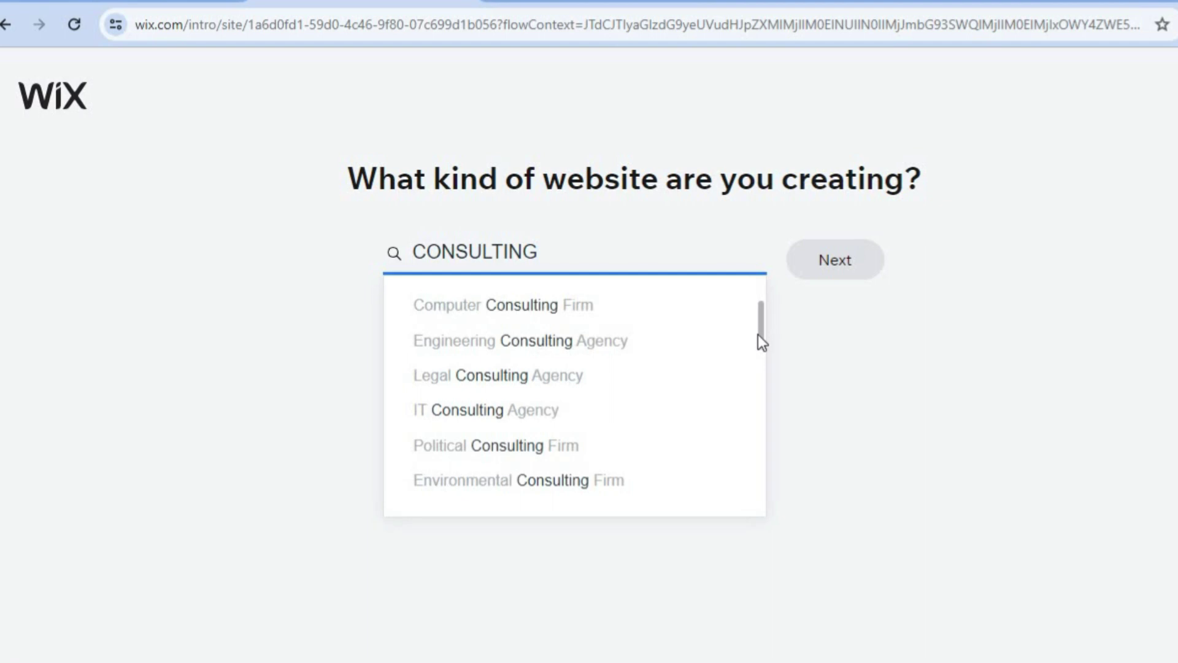
{"action": "key", "text": "BackSpace"}
{"action": "key", "text": "BackSpace"}
{"action": "key", "text": "BackSpace"}
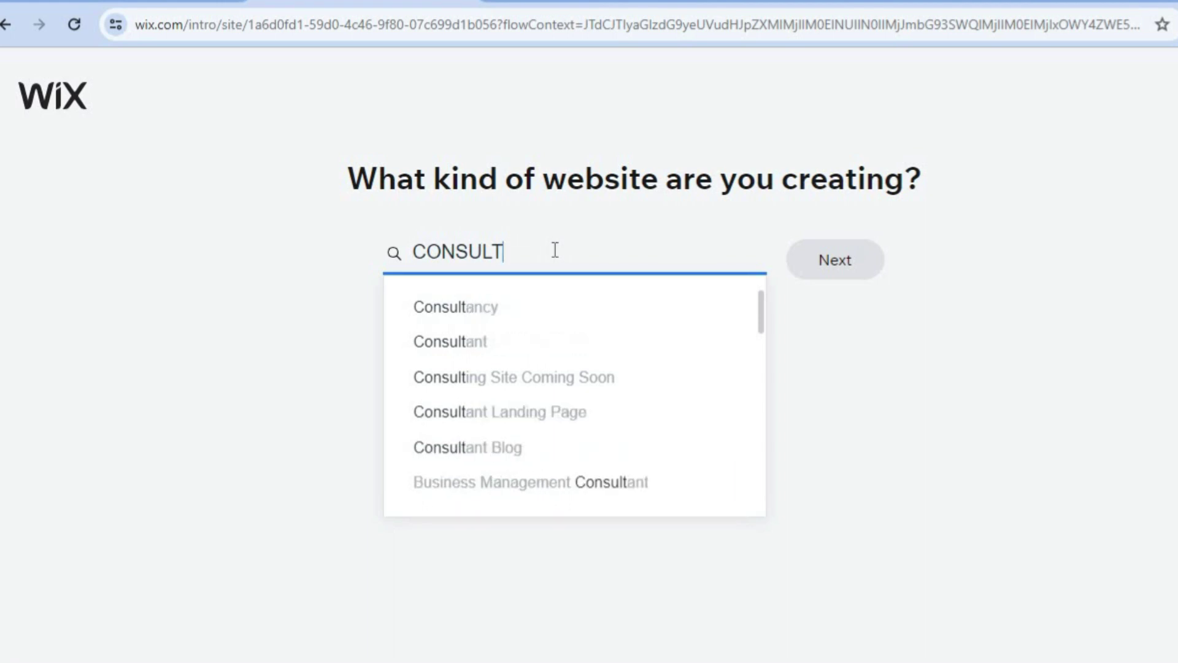
Step: Choose Consultant as the kind of website and continue to the business setup
{"action": "left_click", "coordinate": [519, 343]}
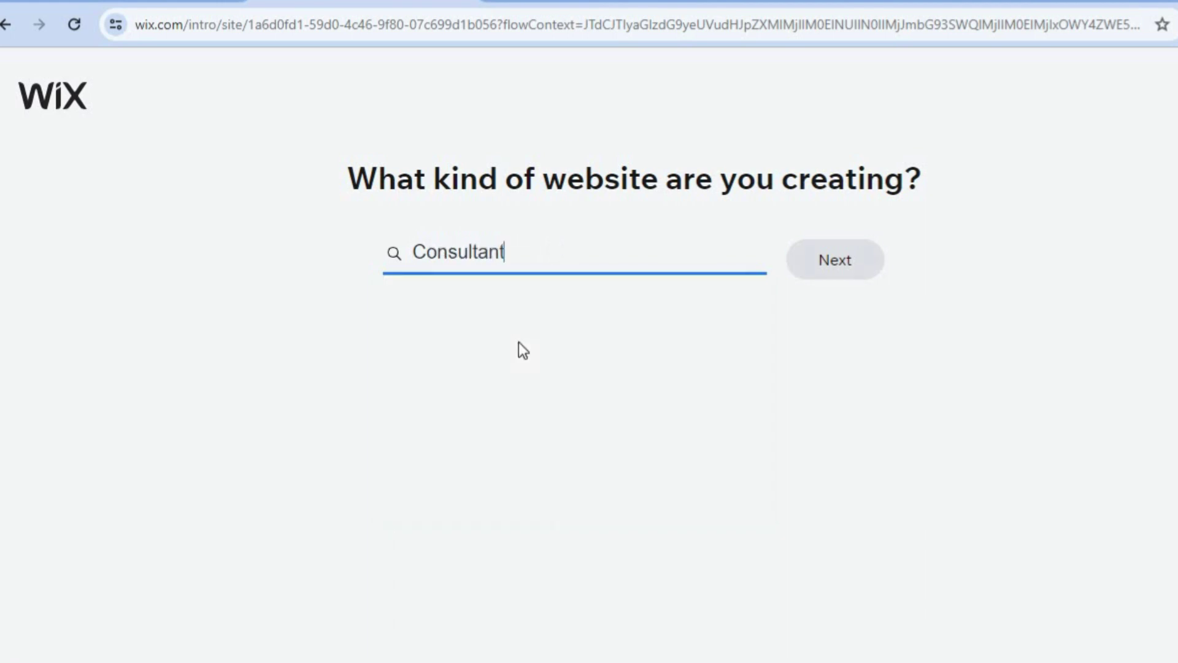
{"action": "left_click", "coordinate": [847, 263]}
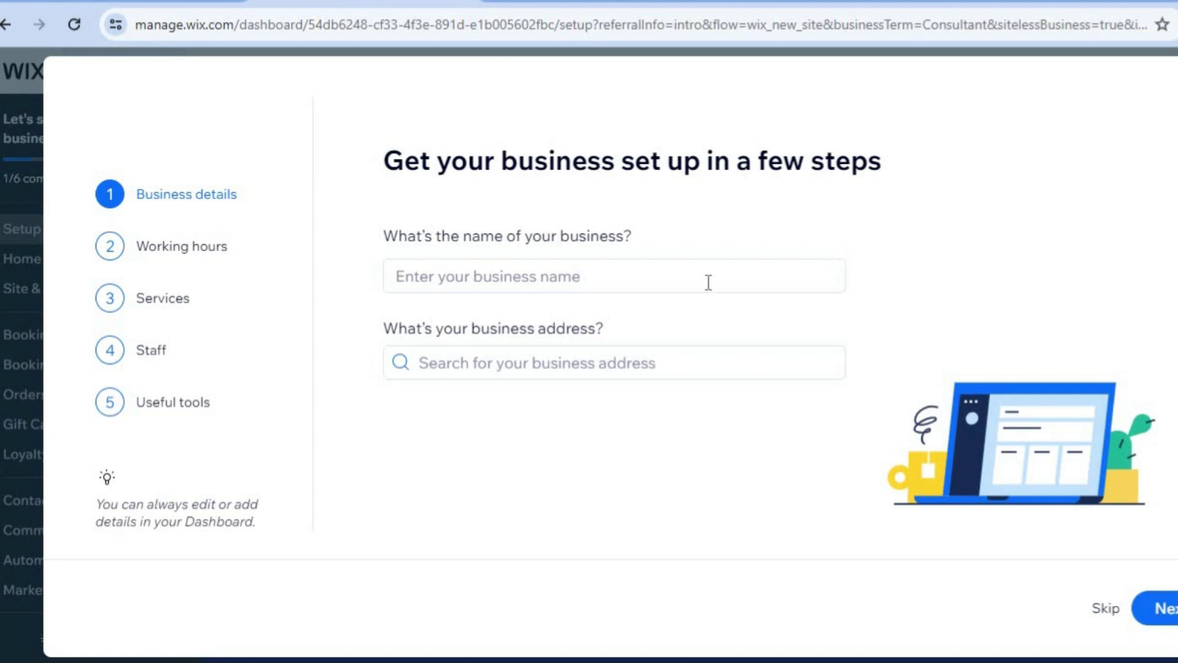
Step: Enter JASON'S CONSULTING as the business name, leave the address blank, and continue to the working hours
{"action": "left_click", "coordinate": [647, 288]}
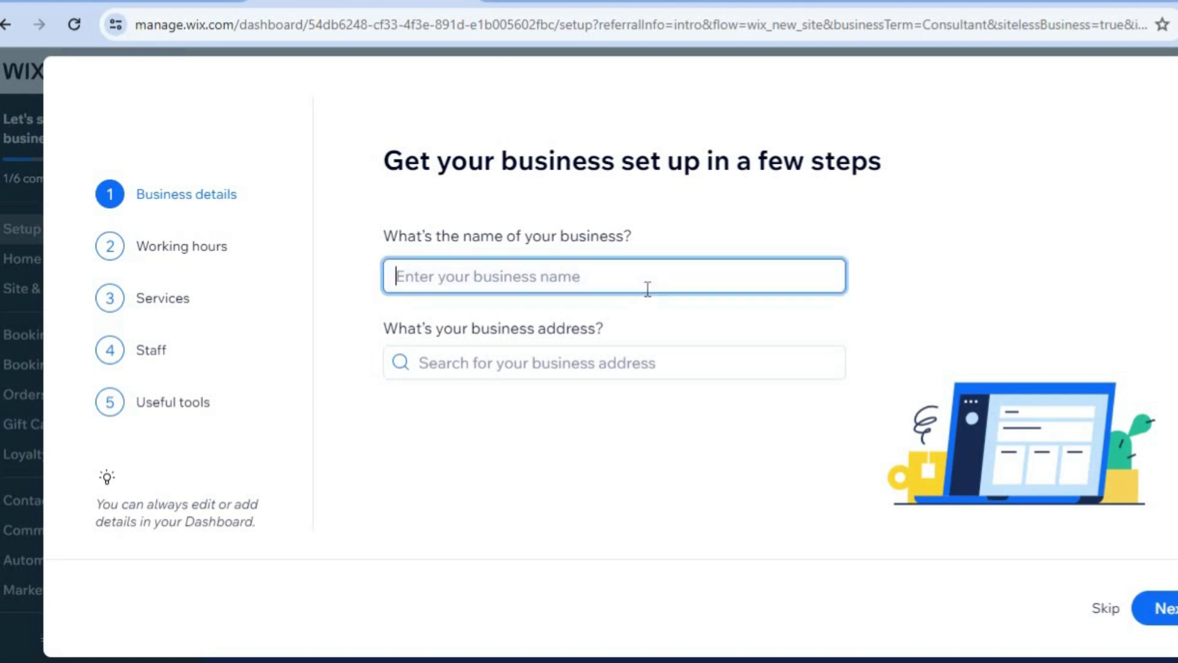
{"action": "type", "text": "JAS"}
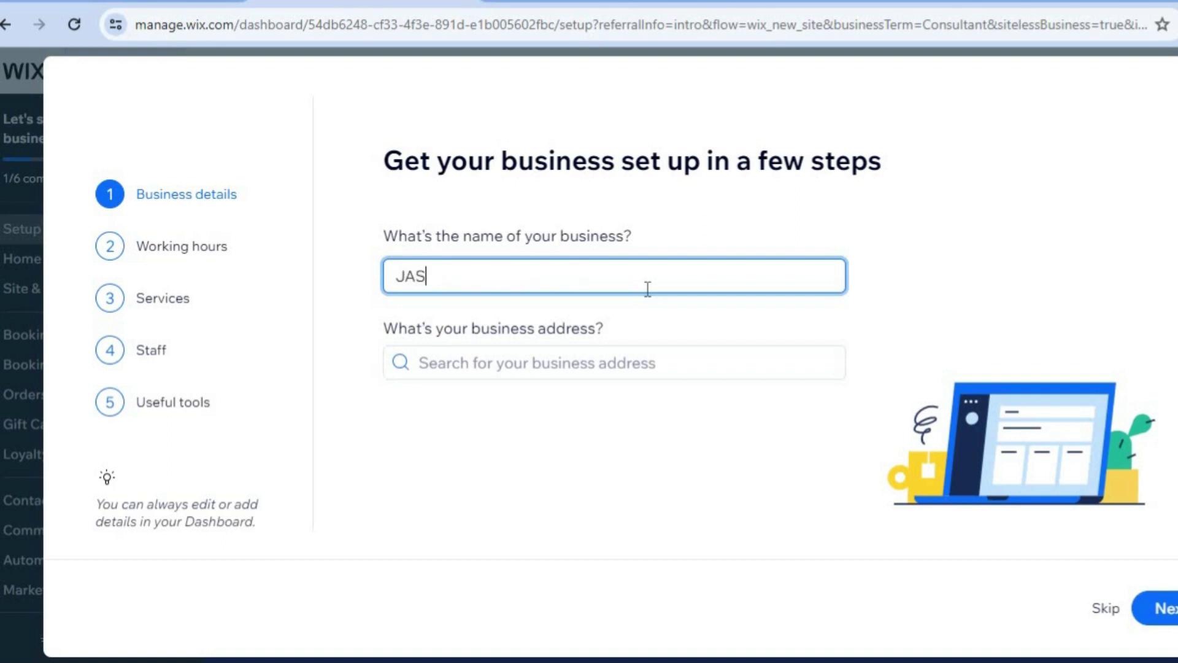
{"action": "type", "text": "ONS CONSULT"}
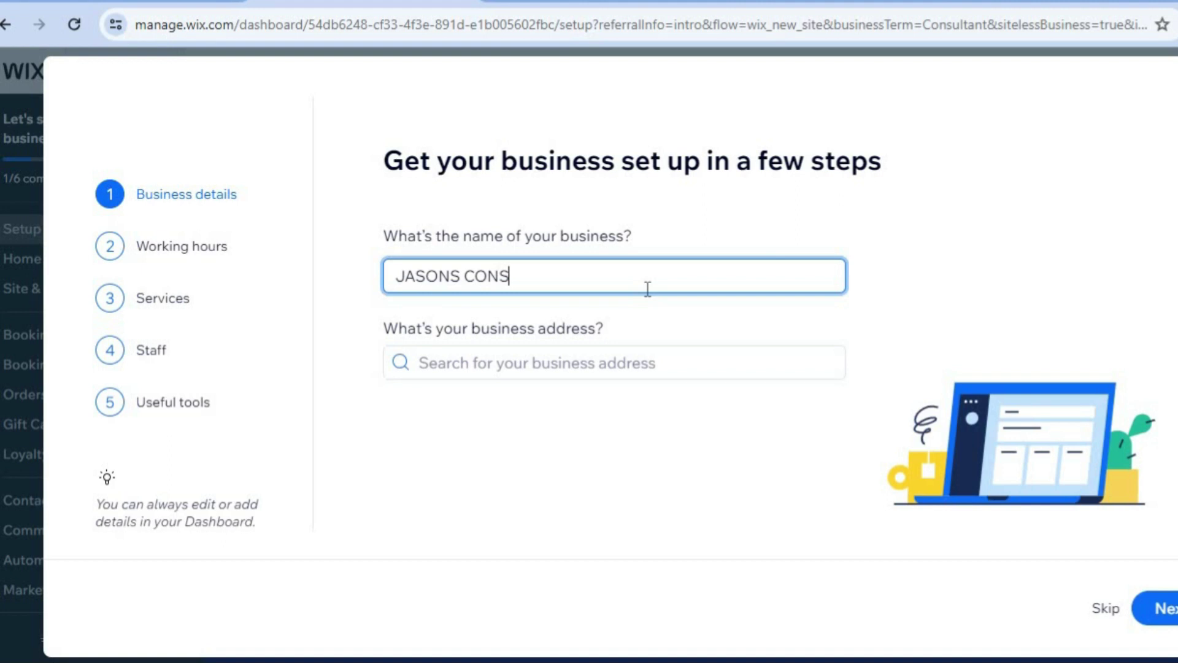
{"action": "type", "text": "ING"}
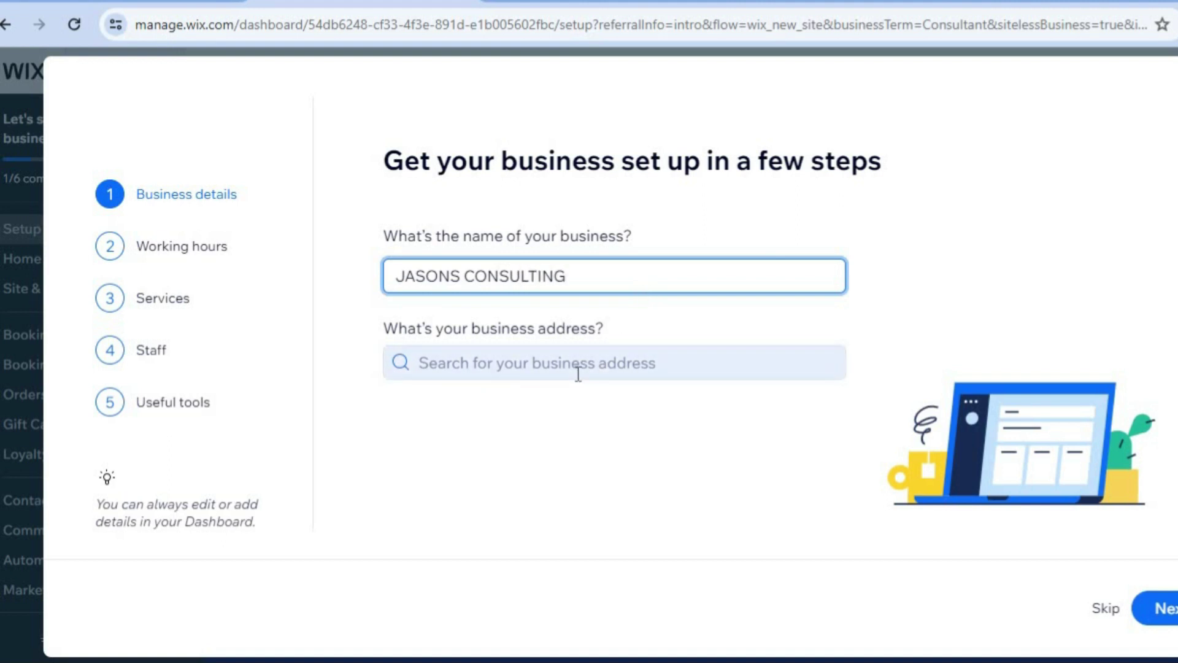
{"action": "left_click", "coordinate": [453, 267]}
{"action": "type", "text": "\""}
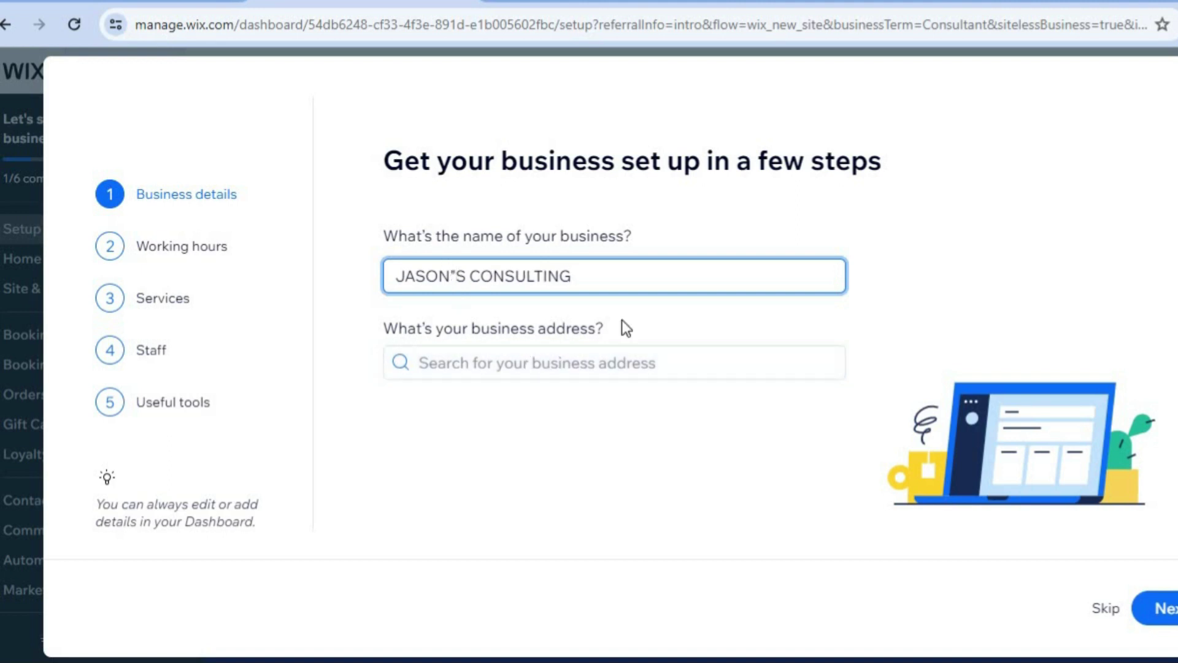
{"action": "key", "text": "BackSpace"}
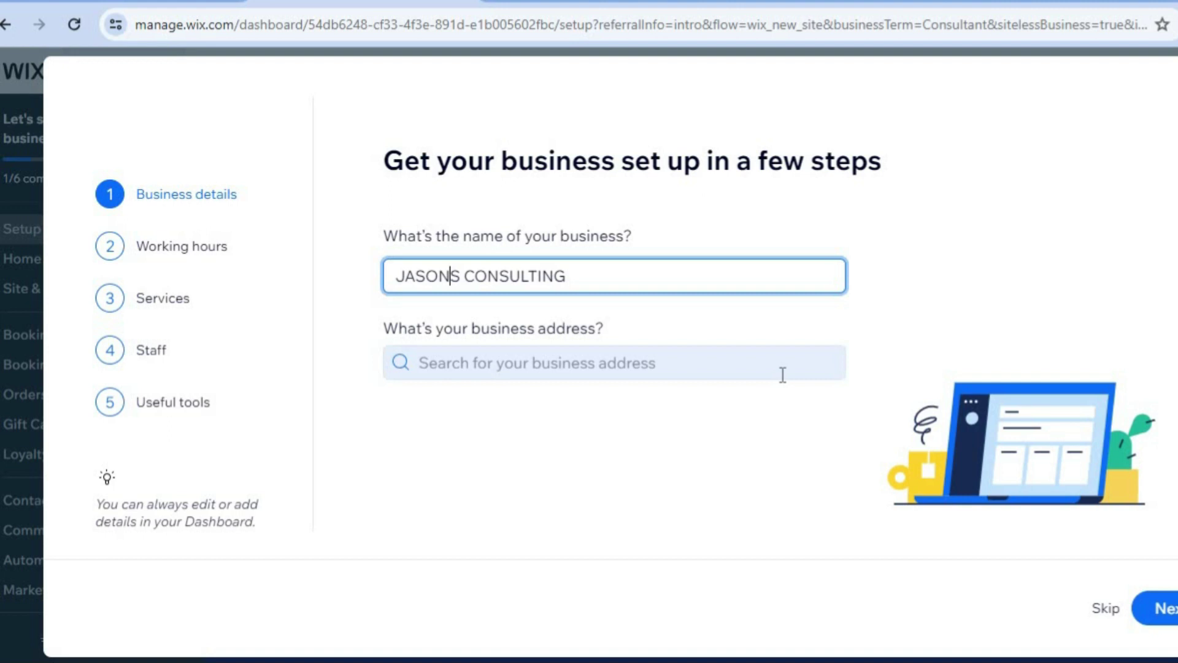
{"action": "type", "text": "'"}
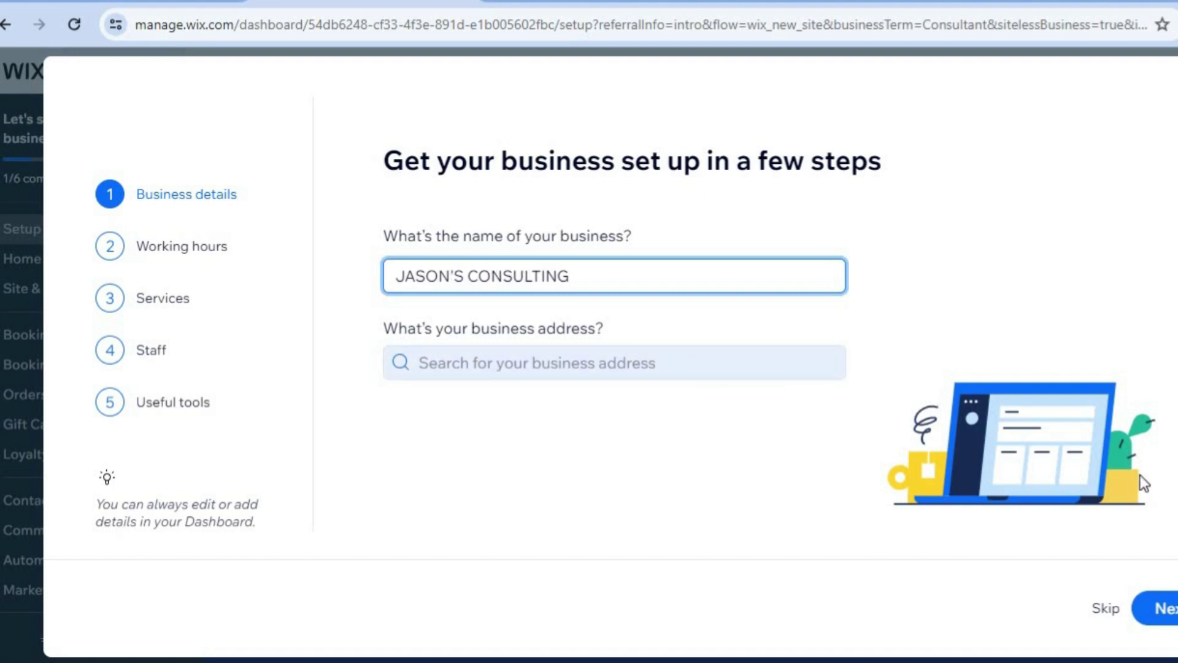
{"action": "key", "text": "Return"}
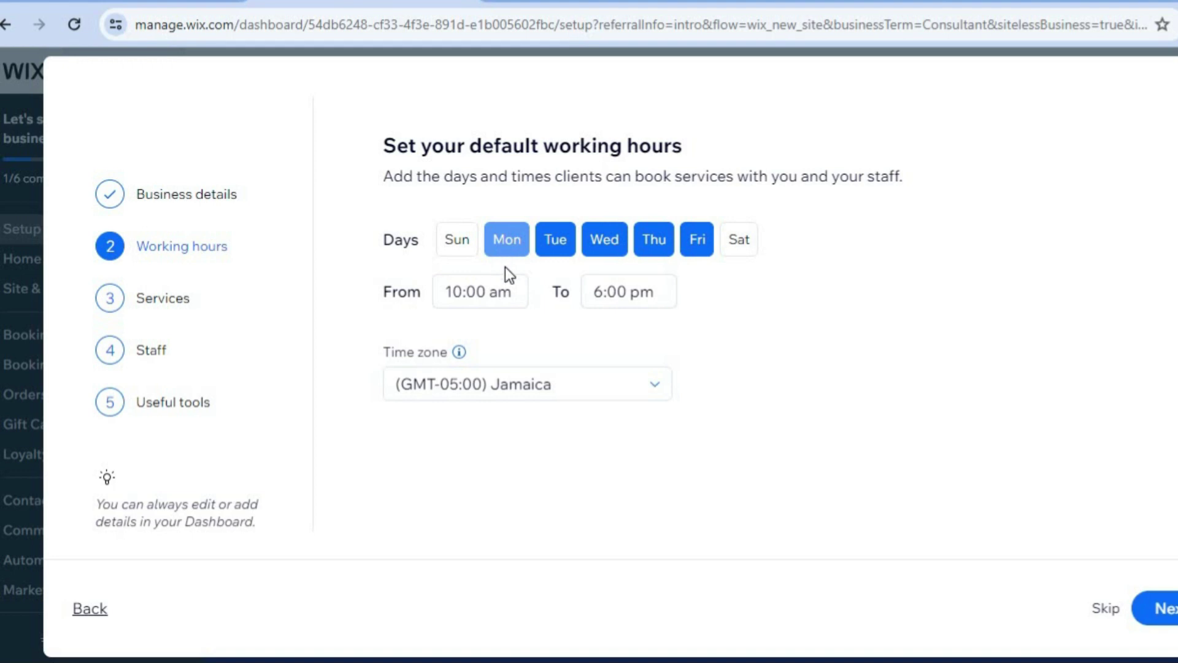
Step: Set the start of the default working hours to 8:00 am
{"action": "left_click", "coordinate": [505, 300]}
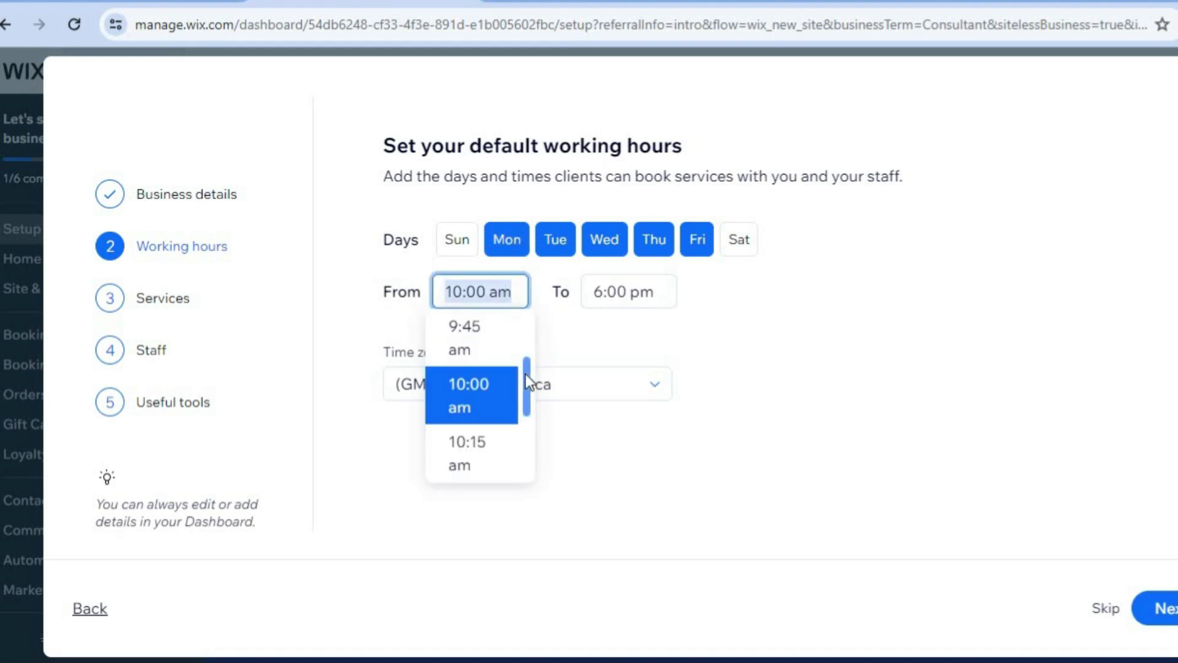
{"action": "scroll", "coordinate": [526, 395], "scroll_direction": "down", "scroll_amount": 5}
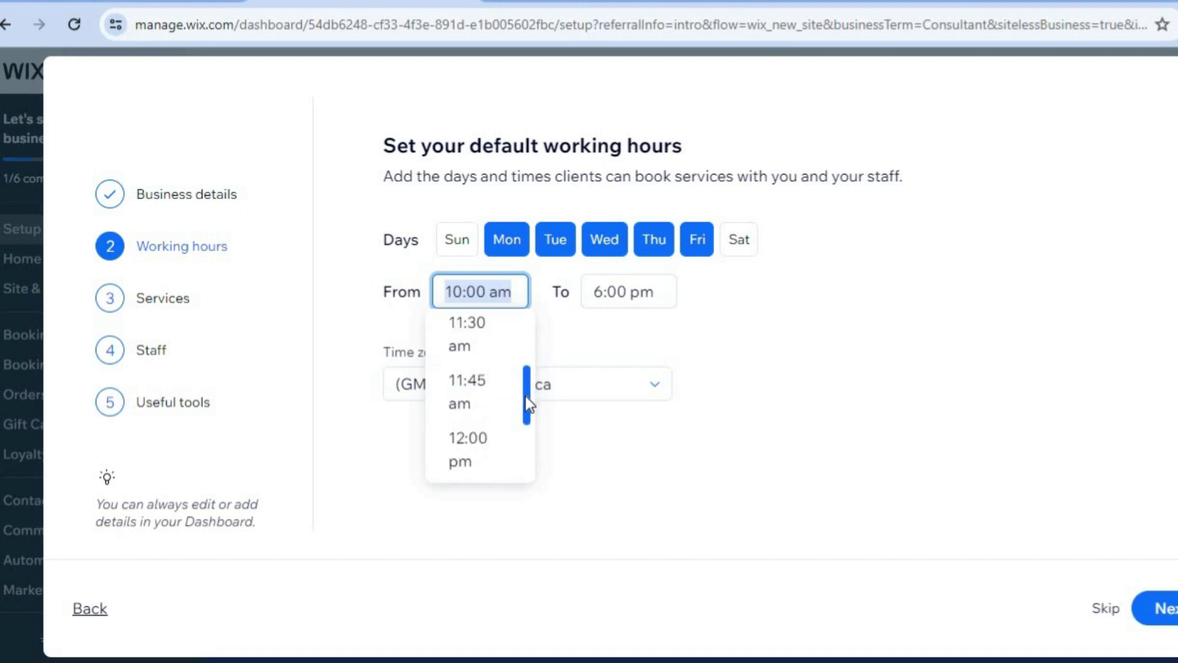
{"action": "scroll", "coordinate": [526, 394], "scroll_direction": "up", "scroll_amount": 15}
{"action": "scroll", "coordinate": [531, 384], "scroll_direction": "down", "scroll_amount": 5}
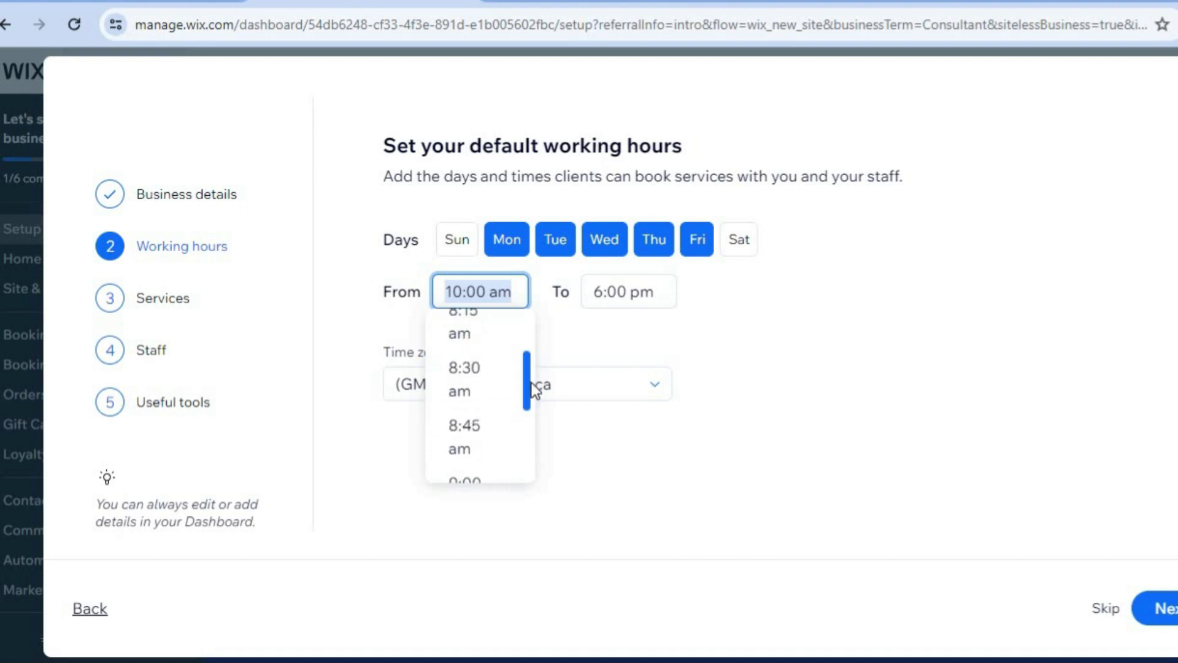
{"action": "scroll", "coordinate": [534, 386], "scroll_direction": "up", "scroll_amount": 2}
{"action": "scroll", "coordinate": [534, 383], "scroll_direction": "up", "scroll_amount": 3}
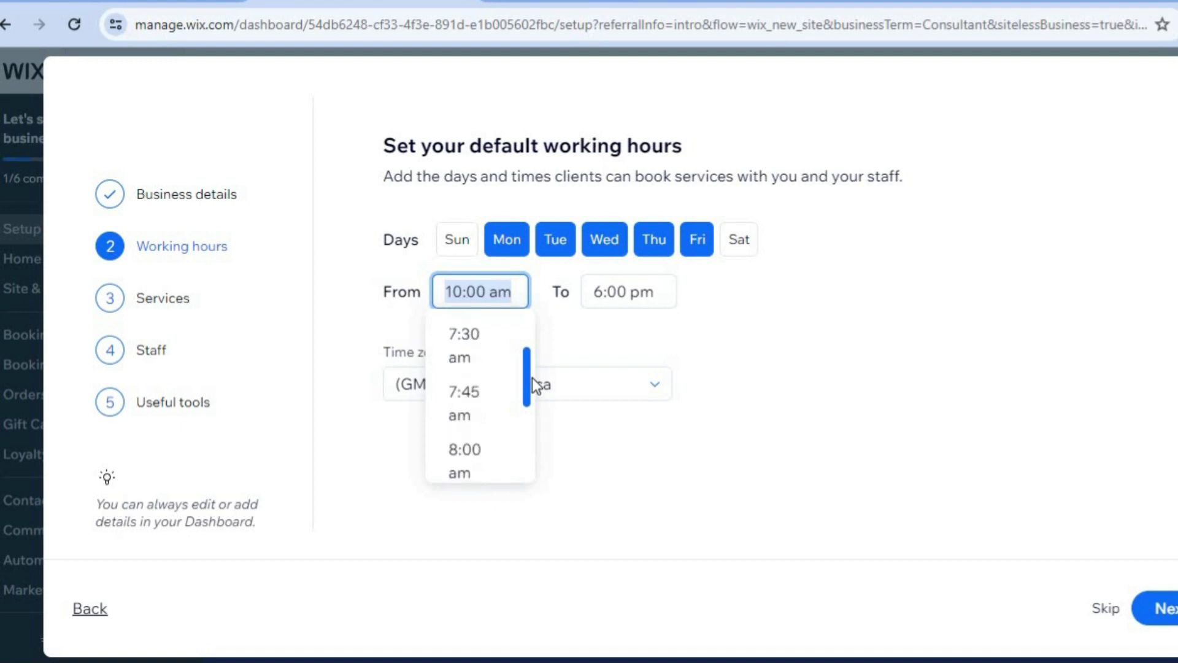
{"action": "left_click", "coordinate": [476, 455]}
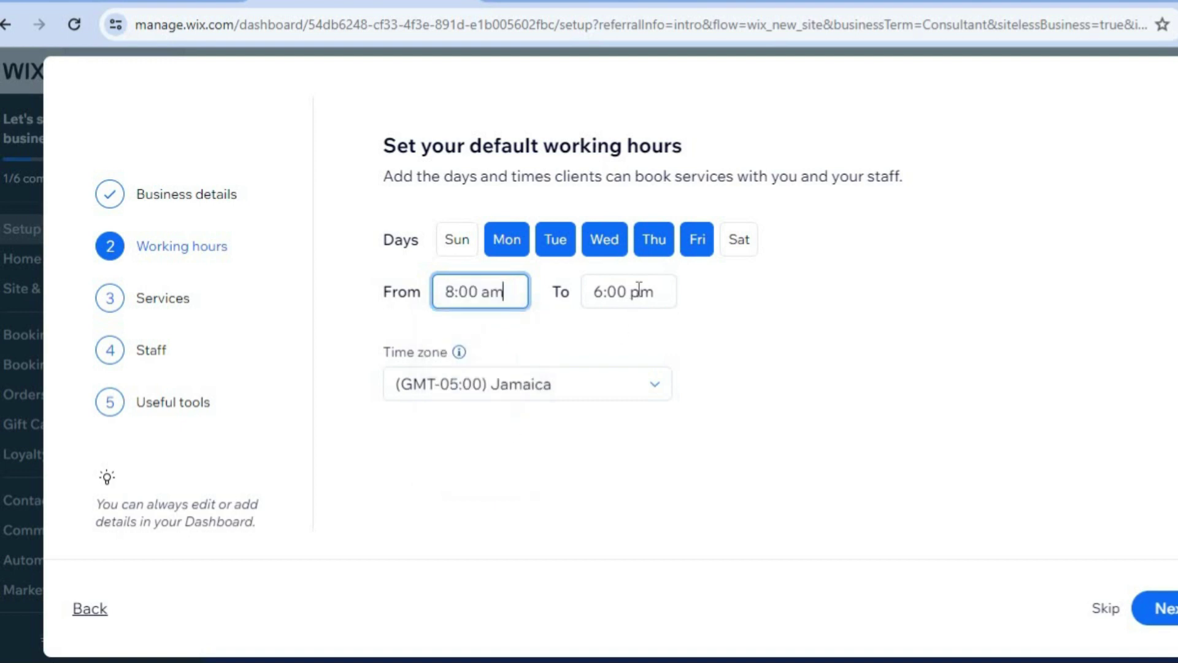
Step: Set the end of the default working hours to 3:00 pm and continue to the services
{"action": "left_click", "coordinate": [639, 291]}
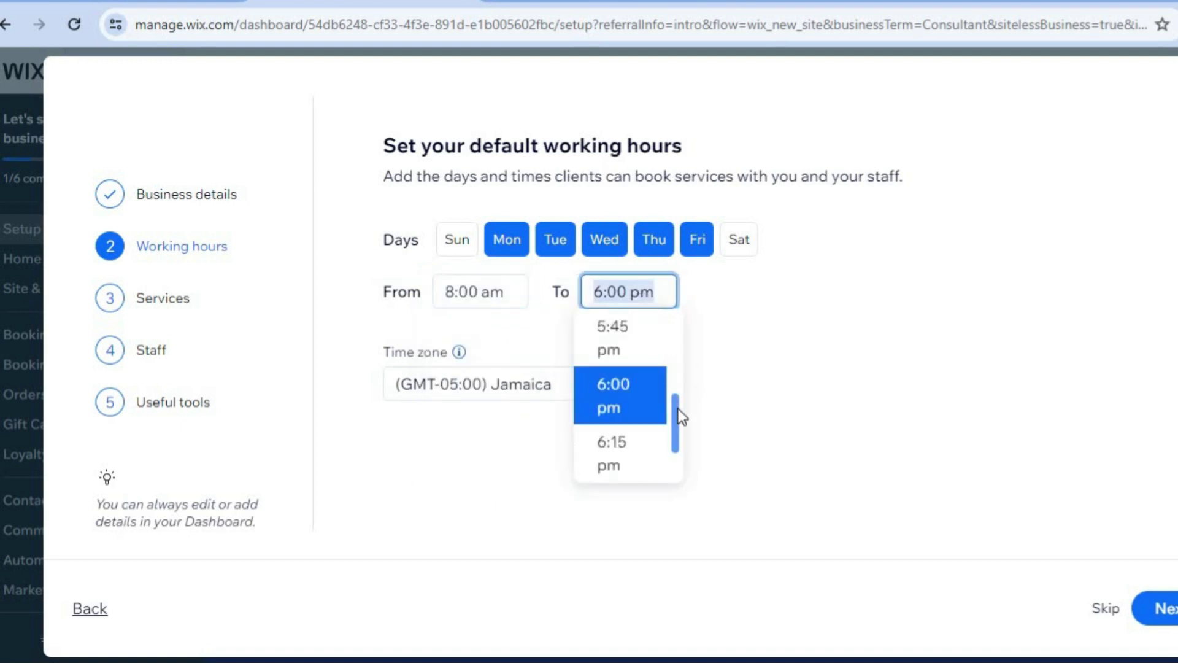
{"action": "scroll", "coordinate": [679, 408], "scroll_direction": "up", "scroll_amount": 8}
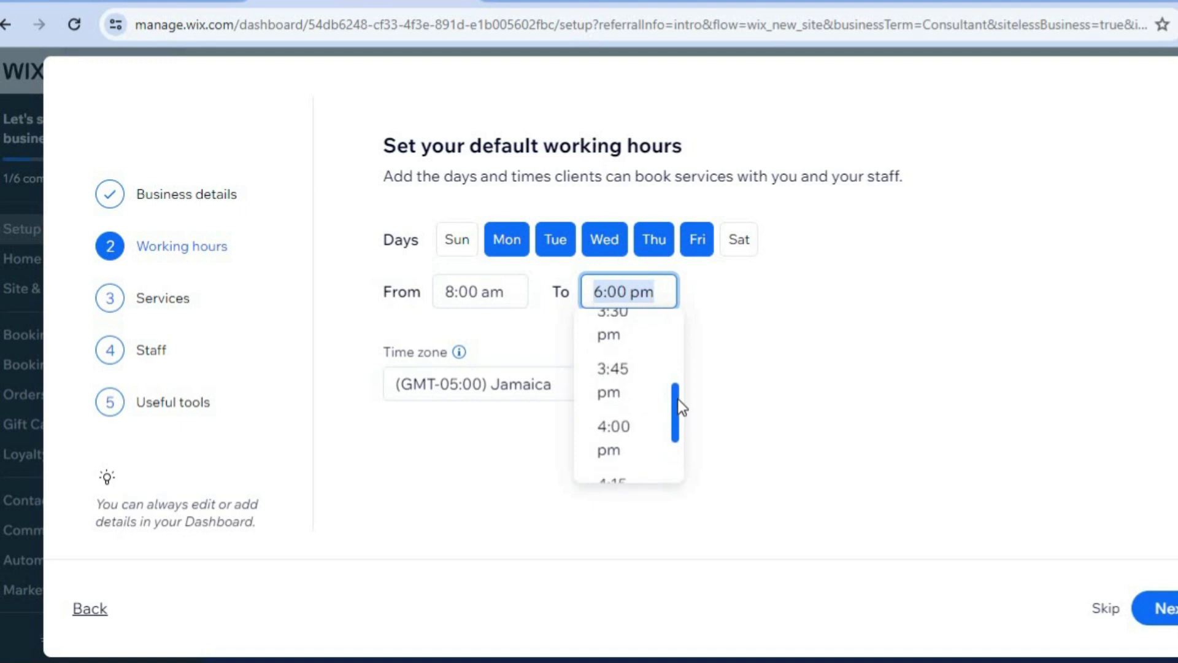
{"action": "scroll", "coordinate": [679, 400], "scroll_direction": "up", "scroll_amount": 4}
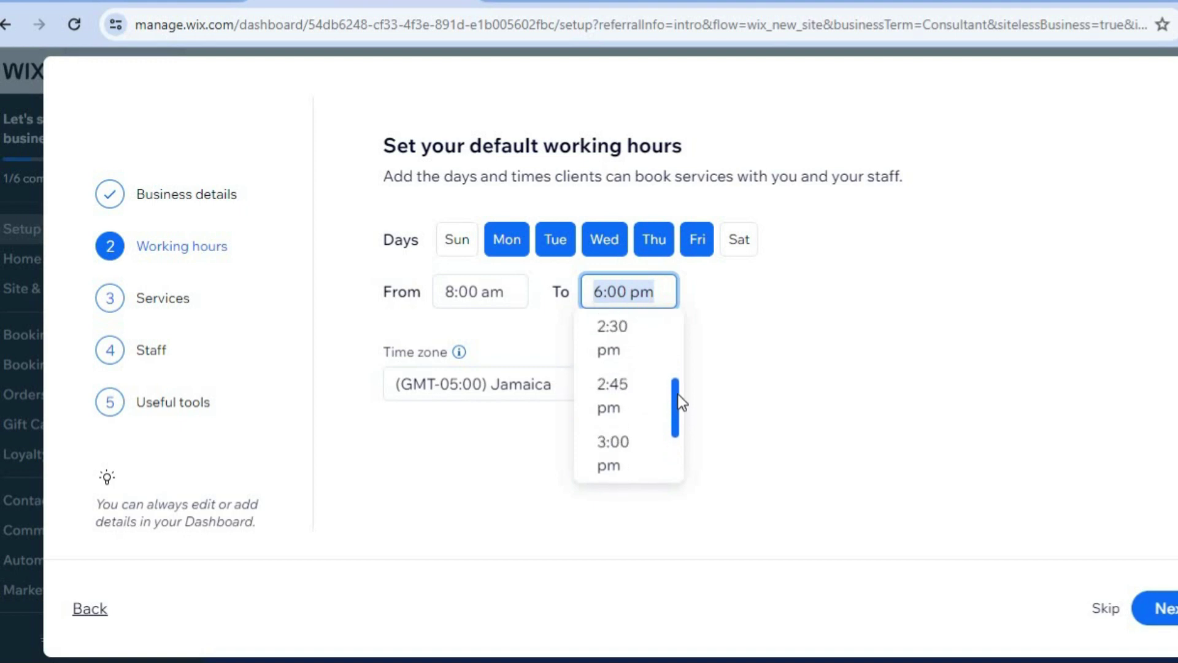
{"action": "left_click", "coordinate": [639, 448]}
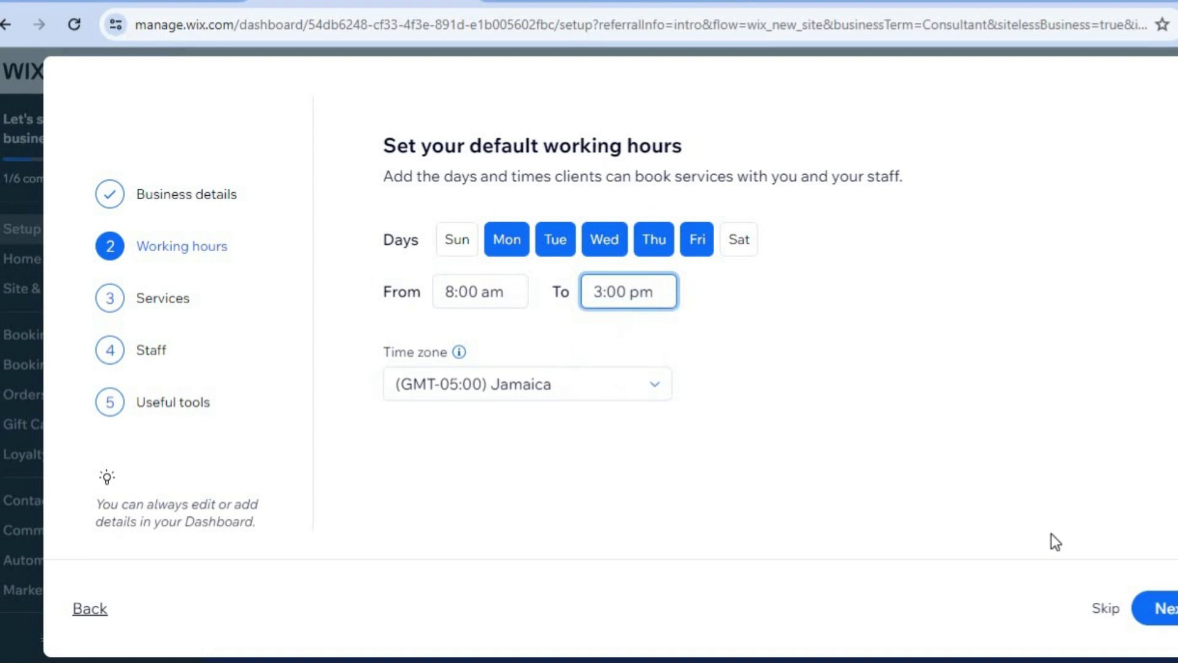
{"action": "left_click", "coordinate": [1169, 610]}
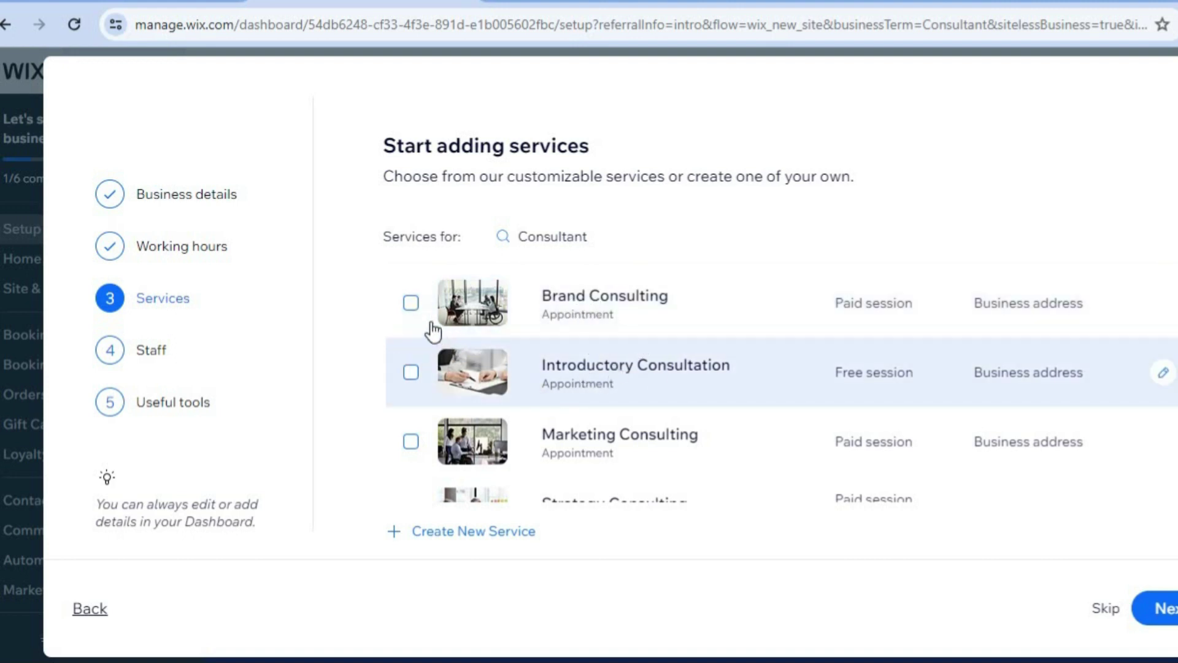
Step: Select the Brand Consulting, Marketing Consulting, Strategy Consulting and Business Consultation services
{"action": "left_click", "coordinate": [412, 303]}
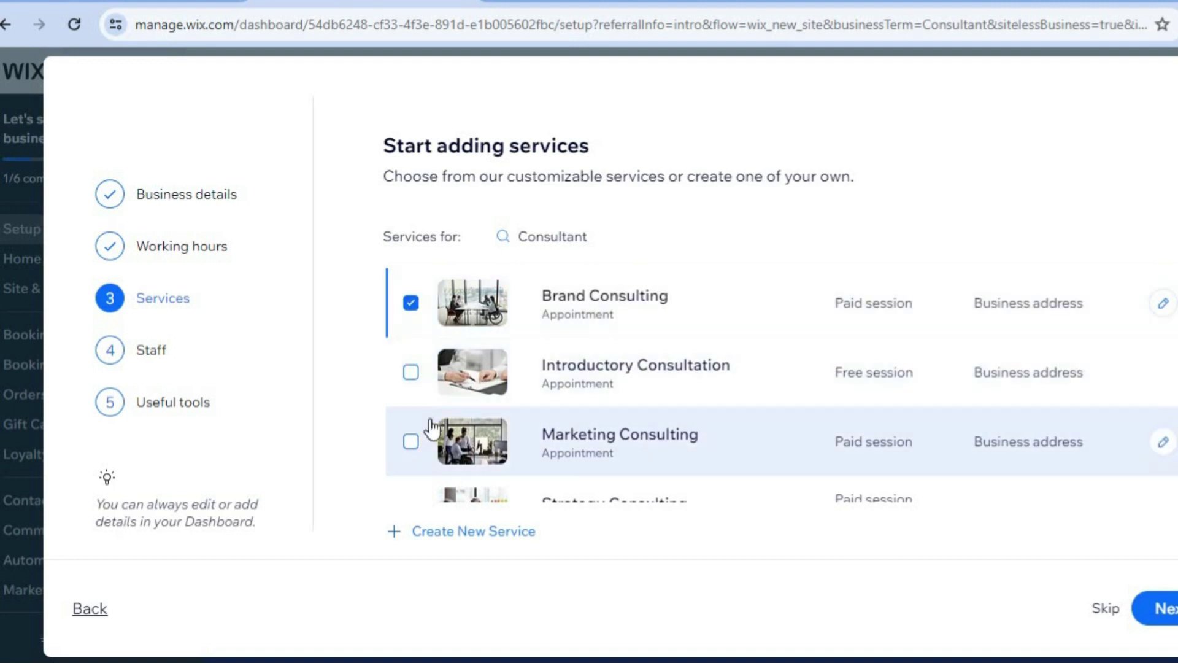
{"action": "left_click", "coordinate": [412, 443]}
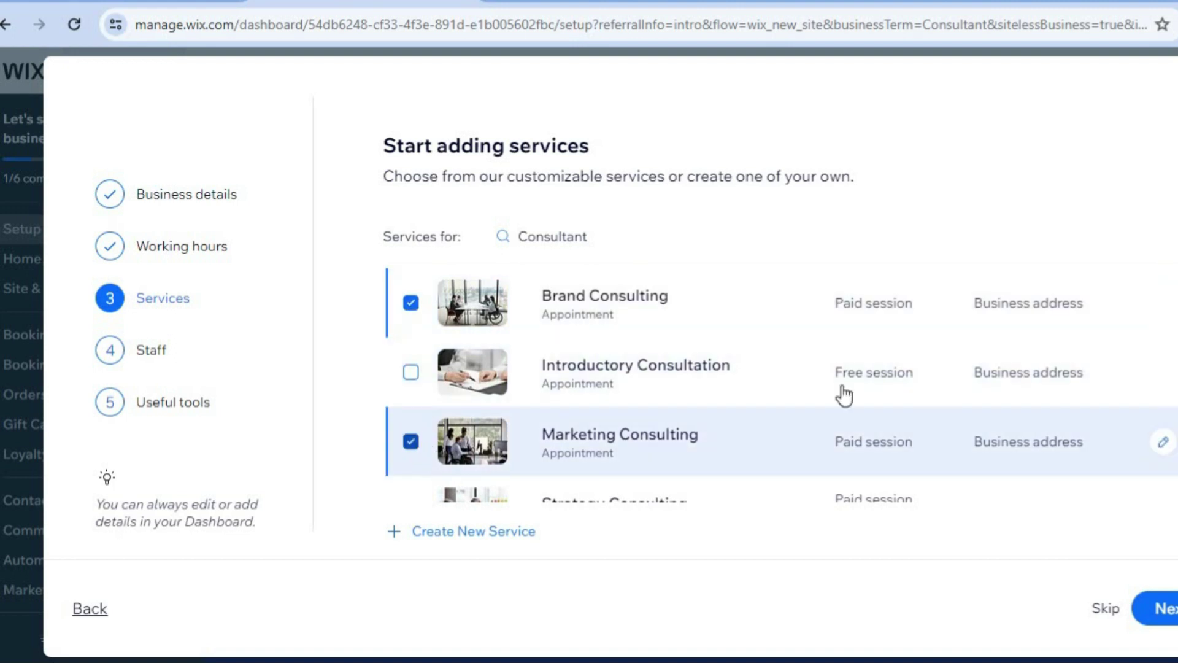
{"action": "scroll", "coordinate": [546, 396], "scroll_direction": "down", "scroll_amount": 3}
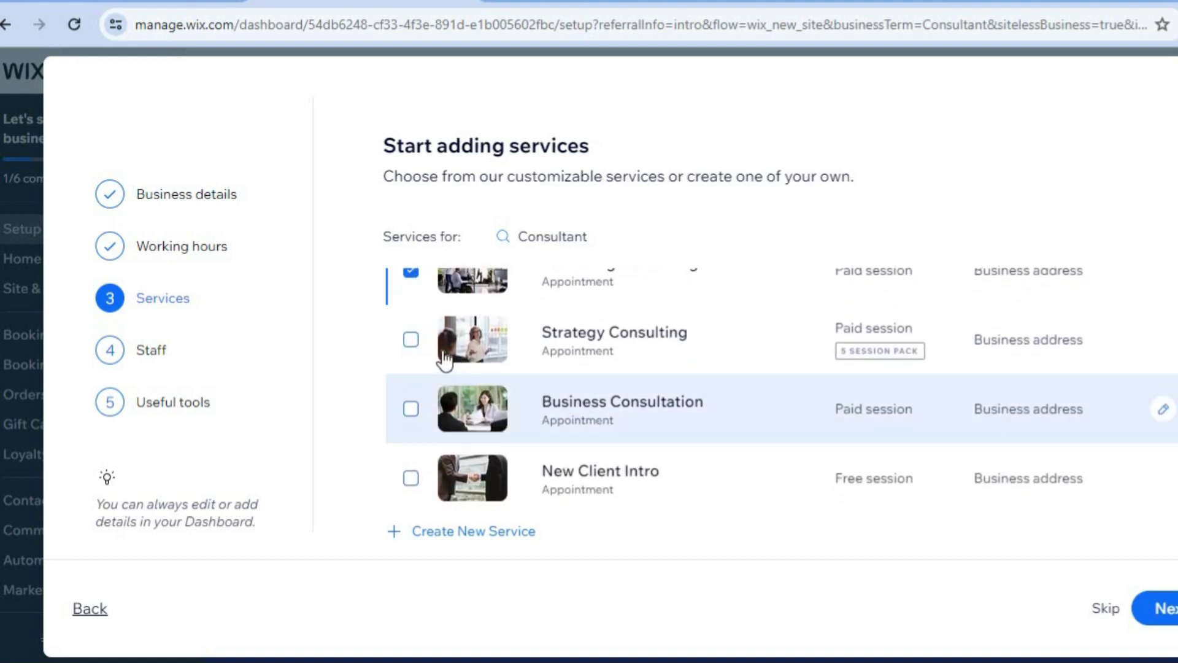
{"action": "left_click", "coordinate": [411, 341]}
{"action": "left_click", "coordinate": [412, 410]}
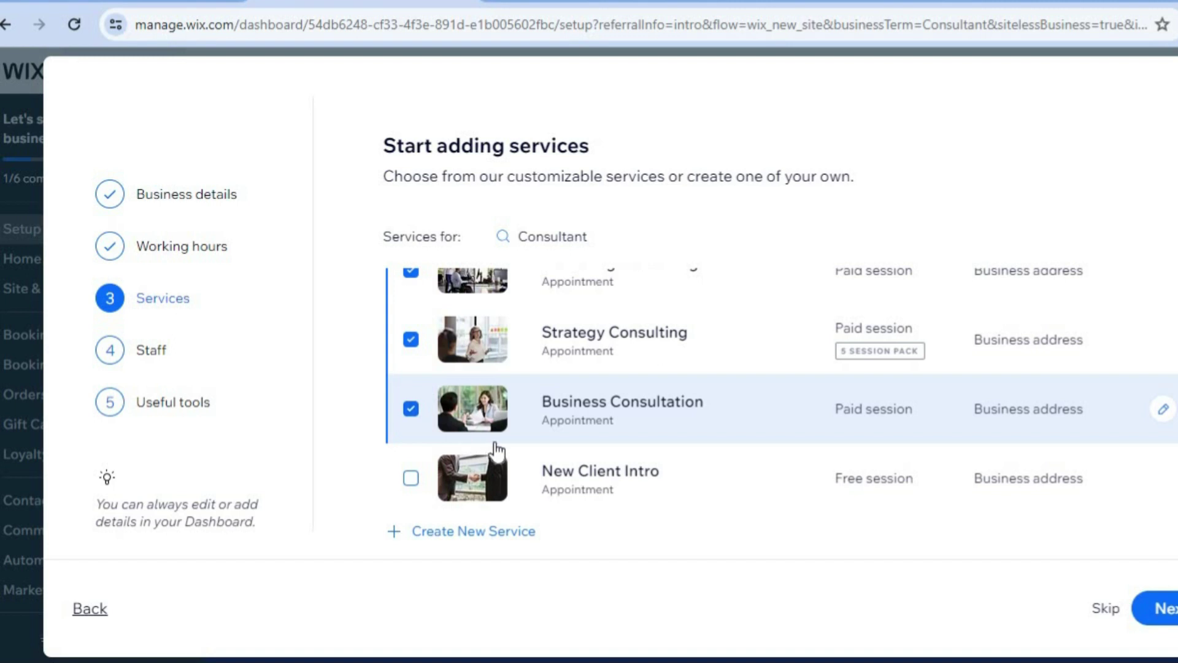
Step: Open a blank new service entry, select the Listing Appointment and Financial Consultation services, and continue to the staff setup
{"action": "left_click", "coordinate": [493, 529]}
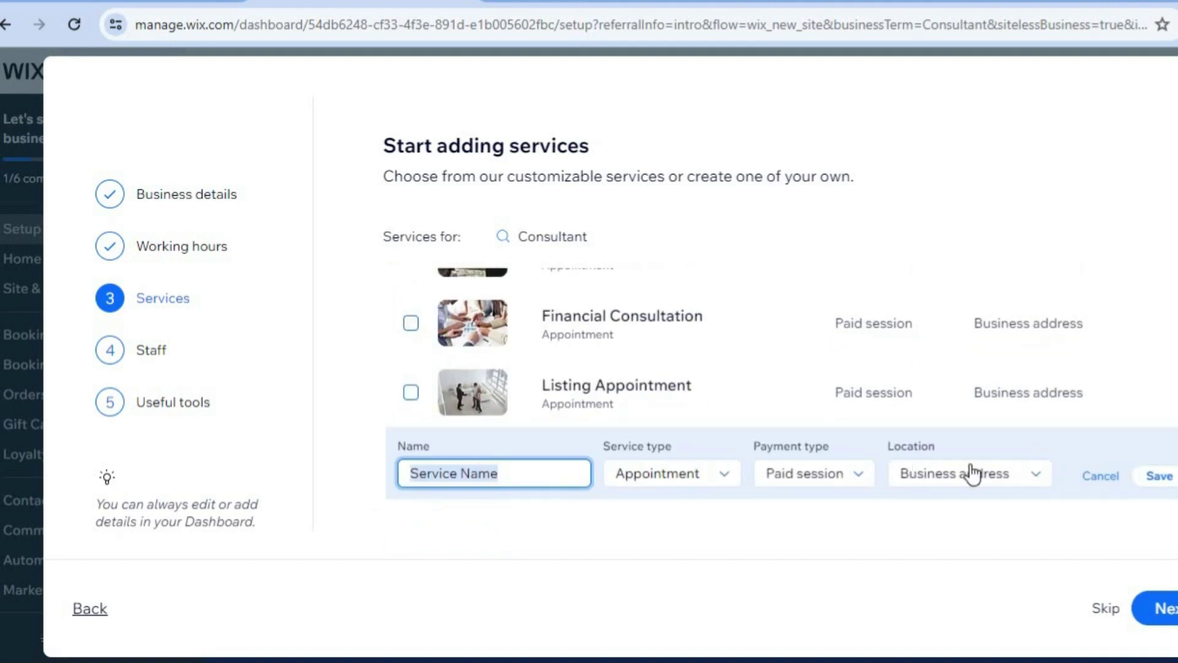
{"action": "left_click", "coordinate": [411, 393]}
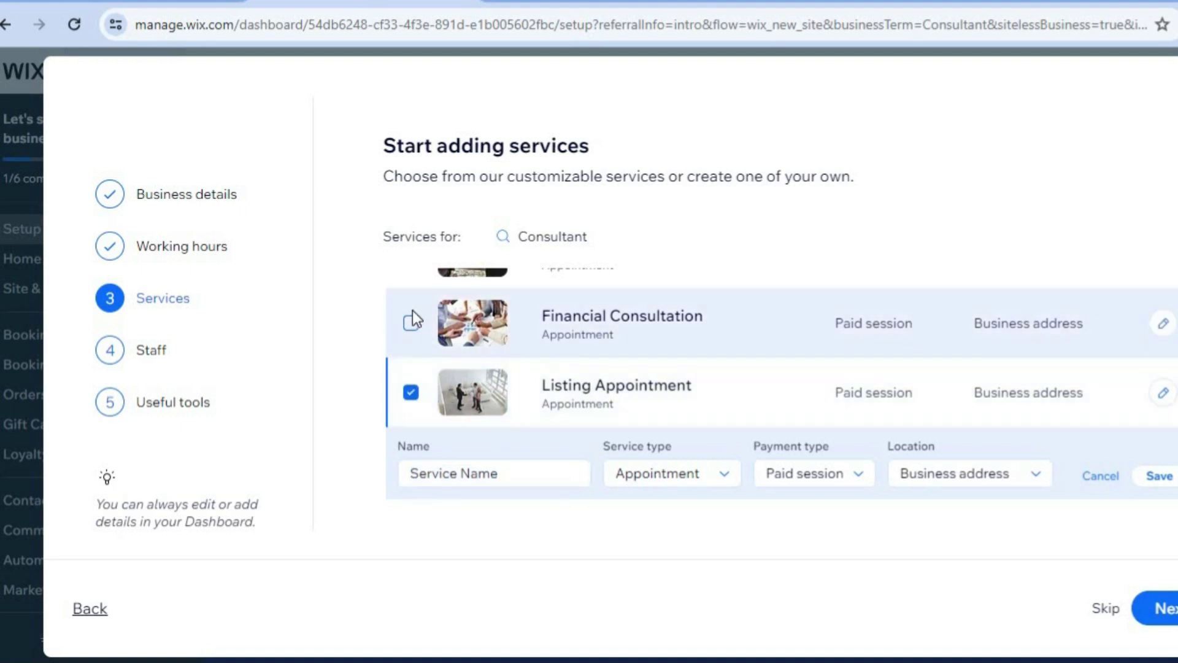
{"action": "left_click", "coordinate": [412, 323]}
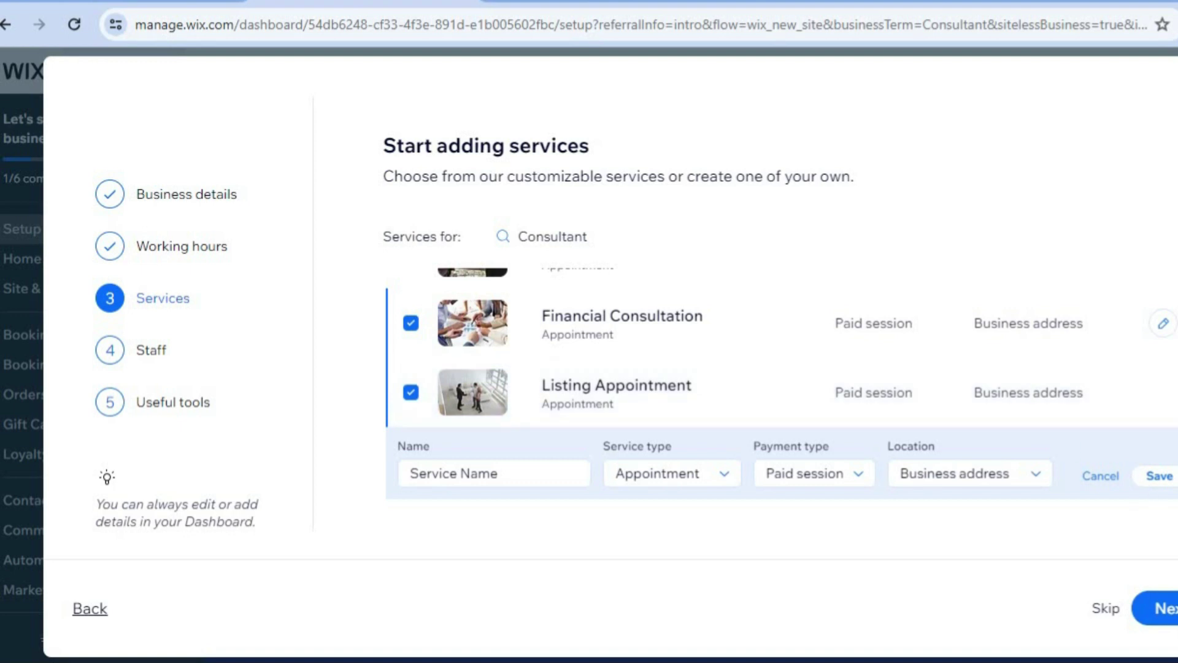
{"action": "left_click", "coordinate": [1160, 608]}
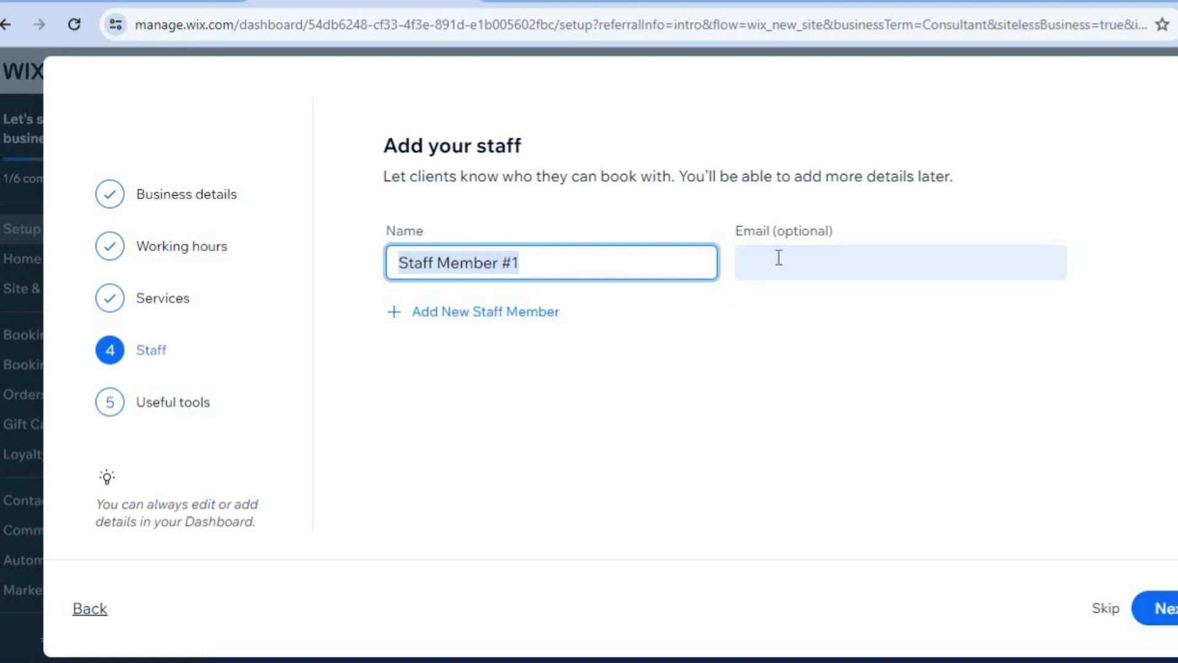
Step: Keep the default staff entry, choose the virtual sessions and online payments tools, and complete the setup questions
{"action": "left_click", "coordinate": [1160, 608]}
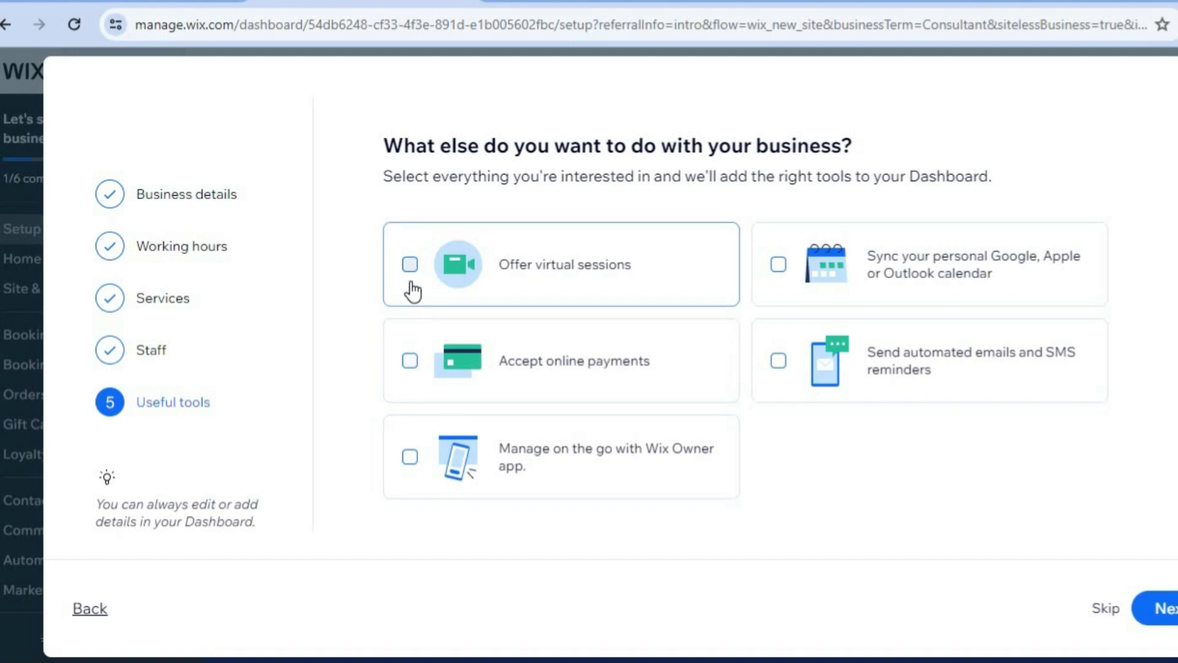
{"action": "left_click", "coordinate": [410, 265]}
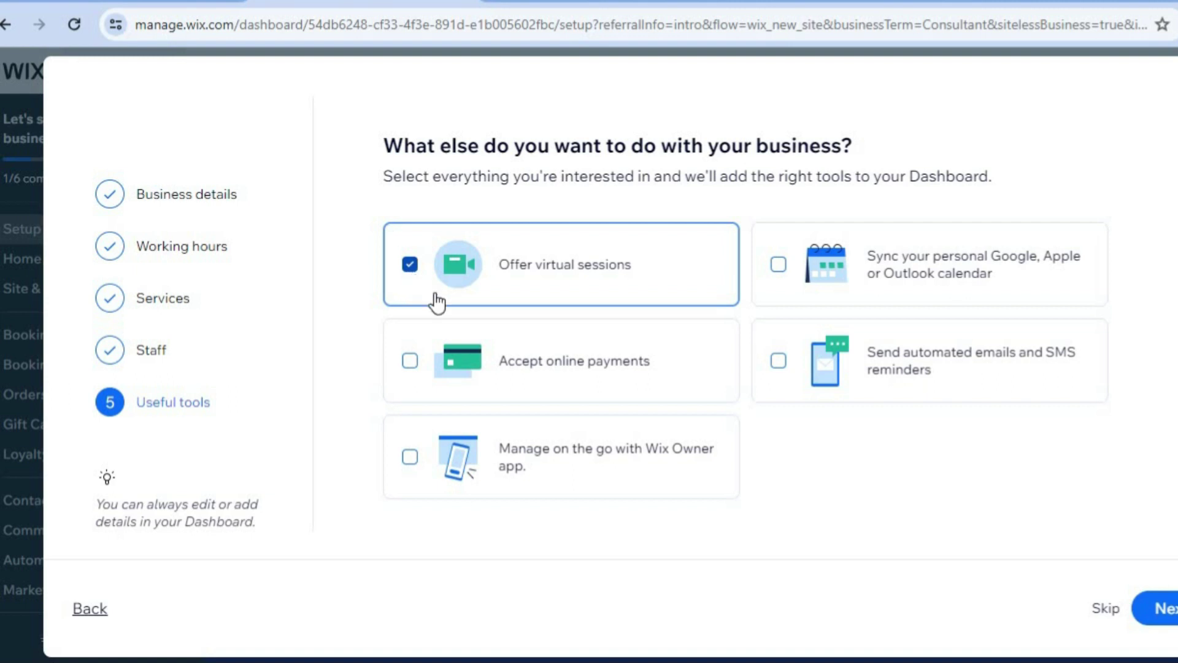
{"action": "left_click", "coordinate": [410, 362]}
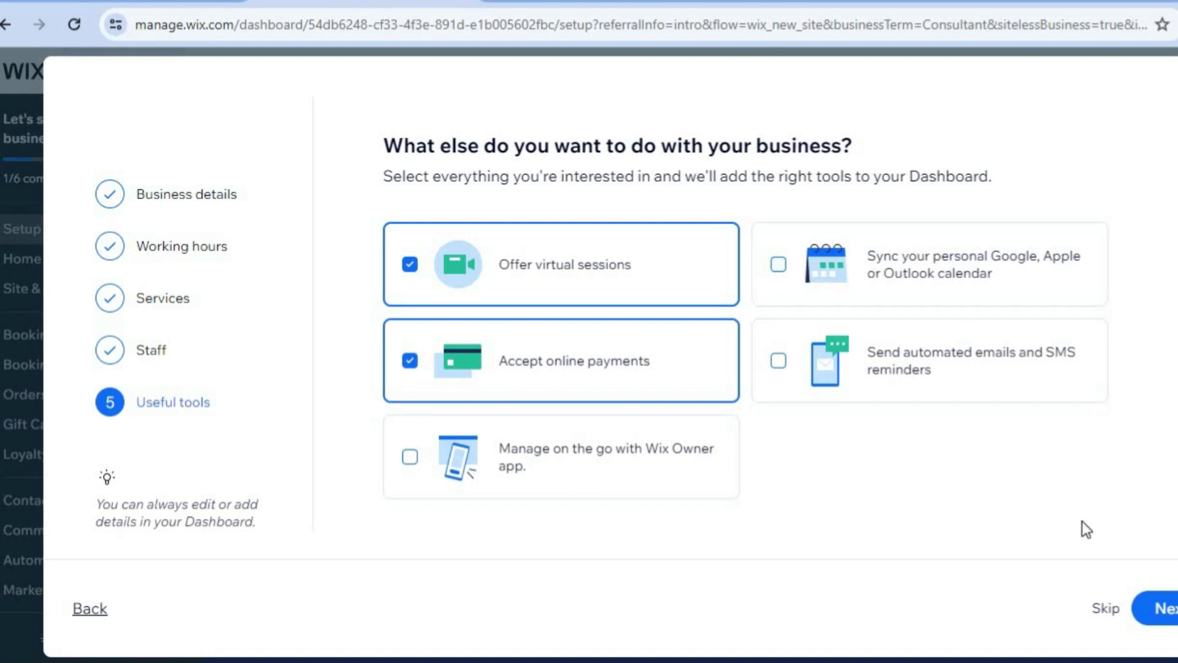
{"action": "left_click", "coordinate": [1171, 608]}
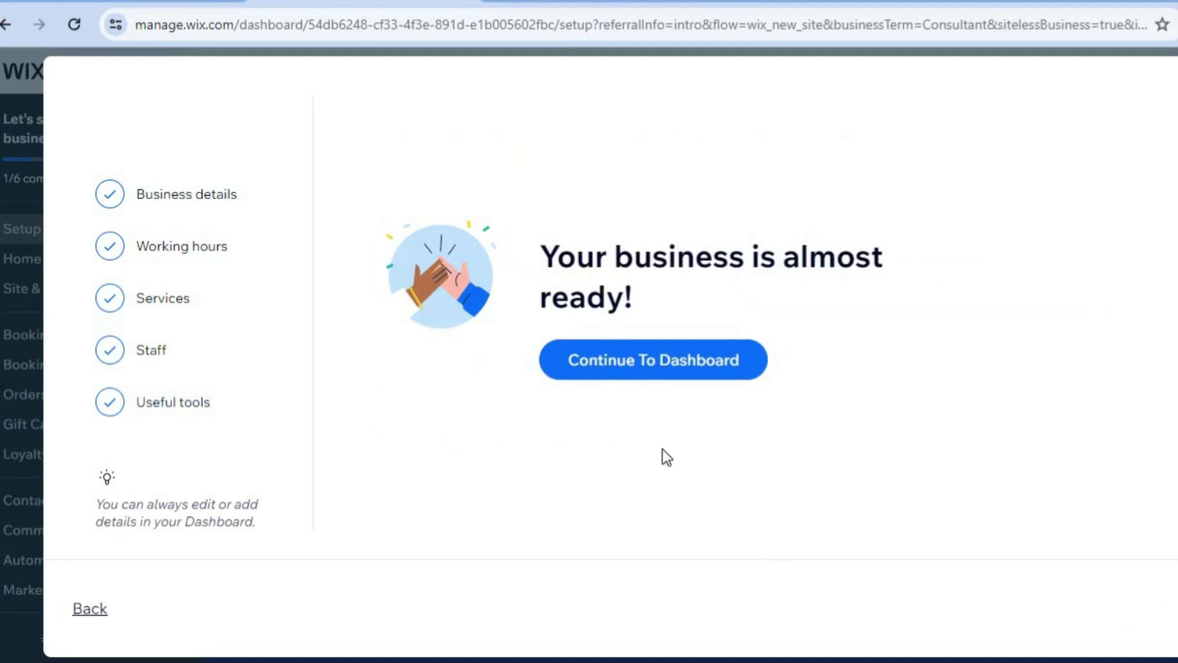
Step: Continue to the site dashboard and open the Strategy Consulting booking service for editing
{"action": "left_click", "coordinate": [663, 376]}
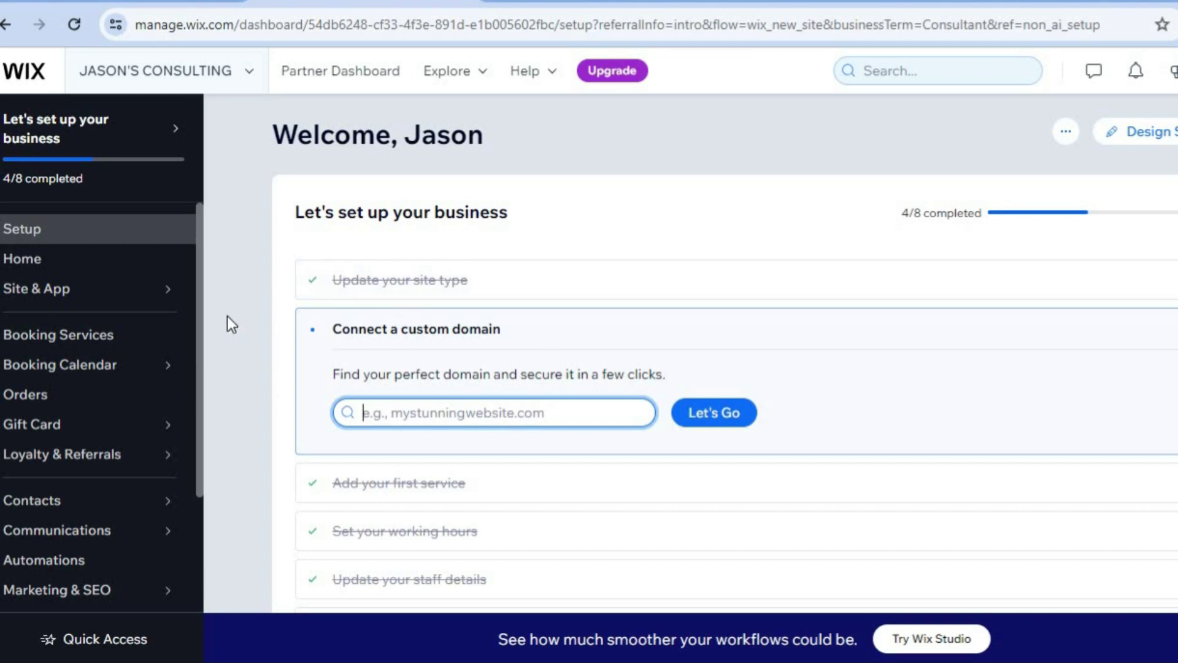
{"action": "left_click", "coordinate": [107, 342]}
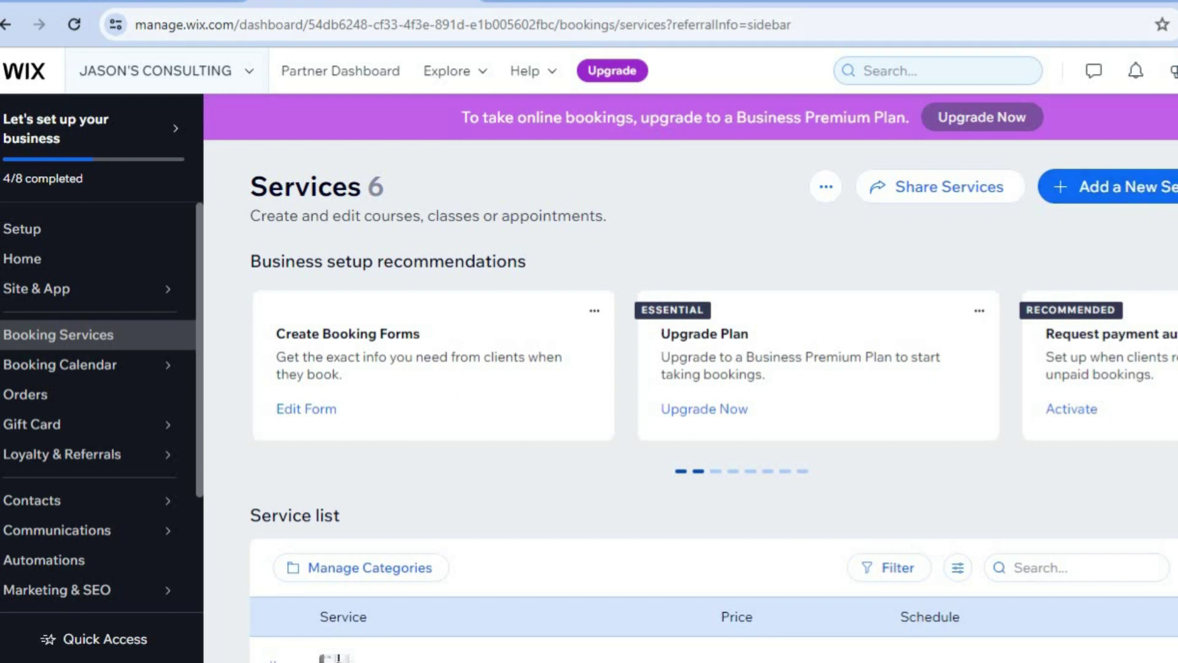
{"action": "scroll", "coordinate": [712, 405], "scroll_direction": "down", "scroll_amount": 5}
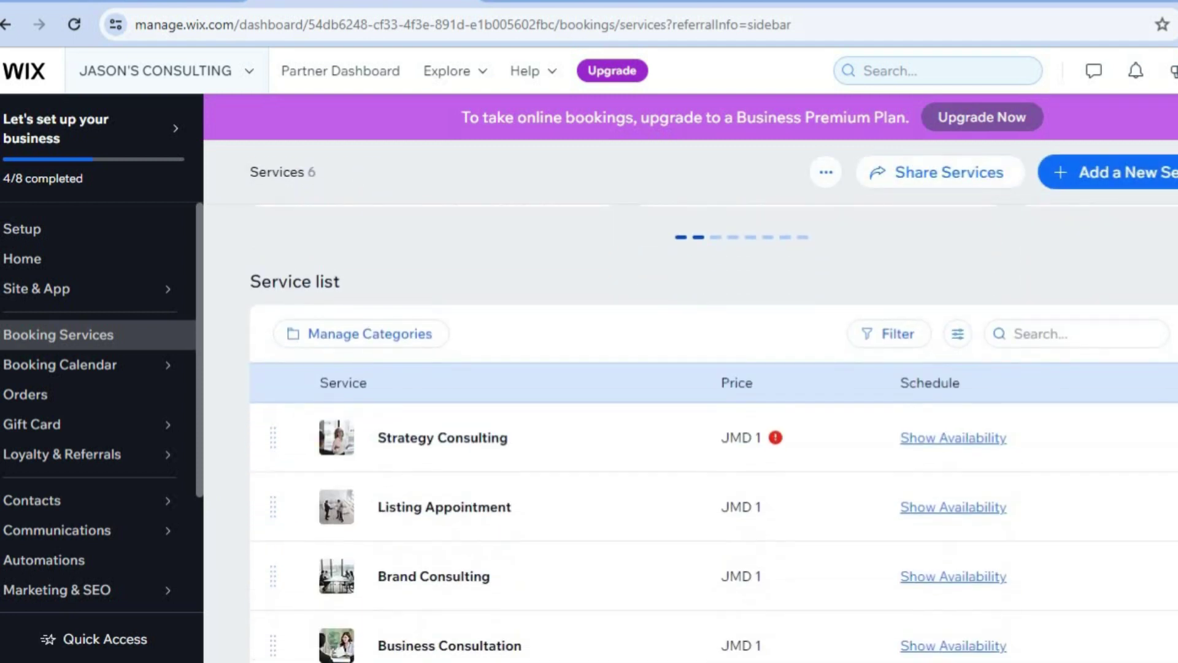
{"action": "scroll", "coordinate": [712, 405], "scroll_direction": "down", "scroll_amount": 2}
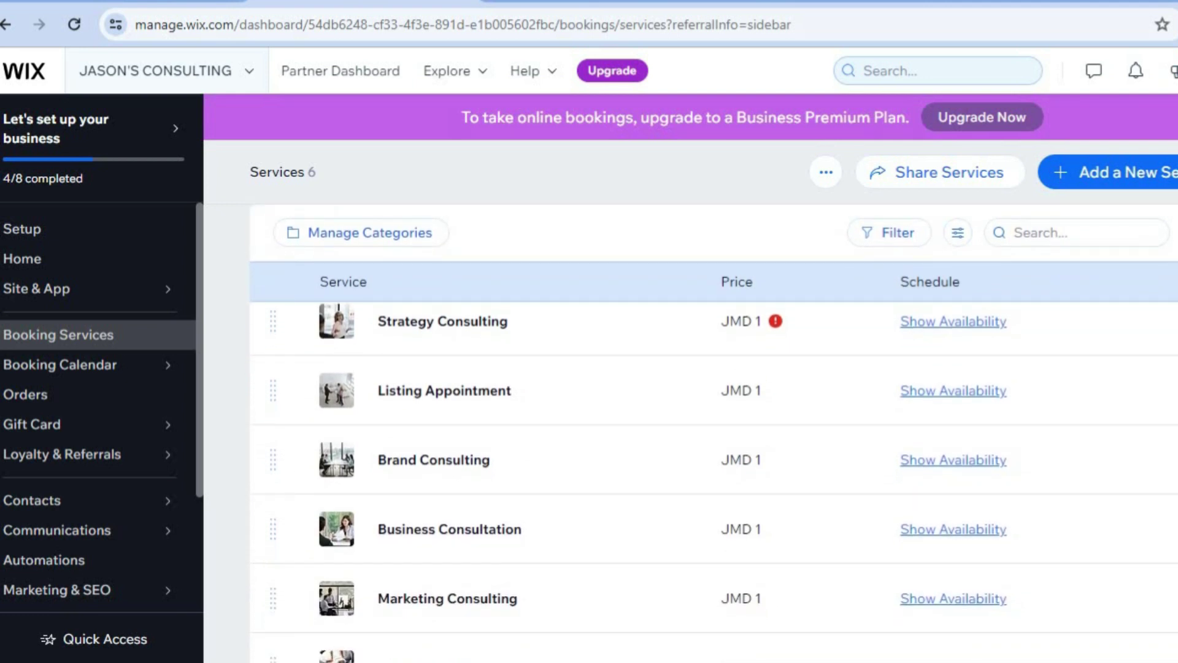
{"action": "scroll", "coordinate": [927, 401], "scroll_direction": "up", "scroll_amount": 1}
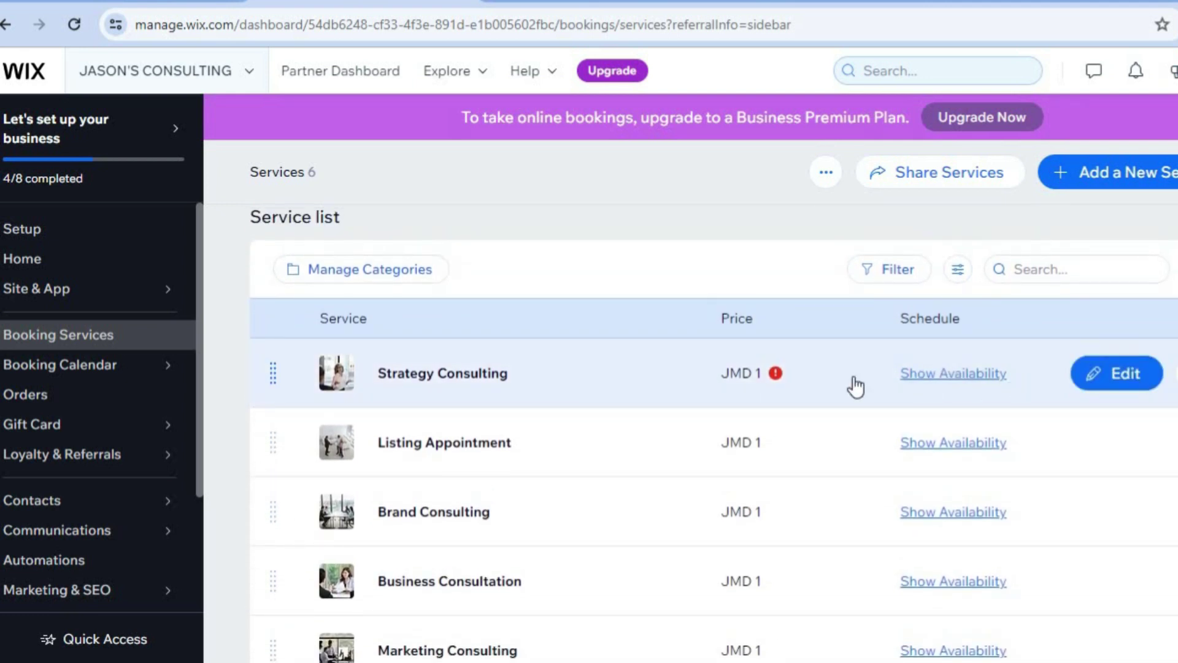
{"action": "left_click", "coordinate": [1102, 385]}
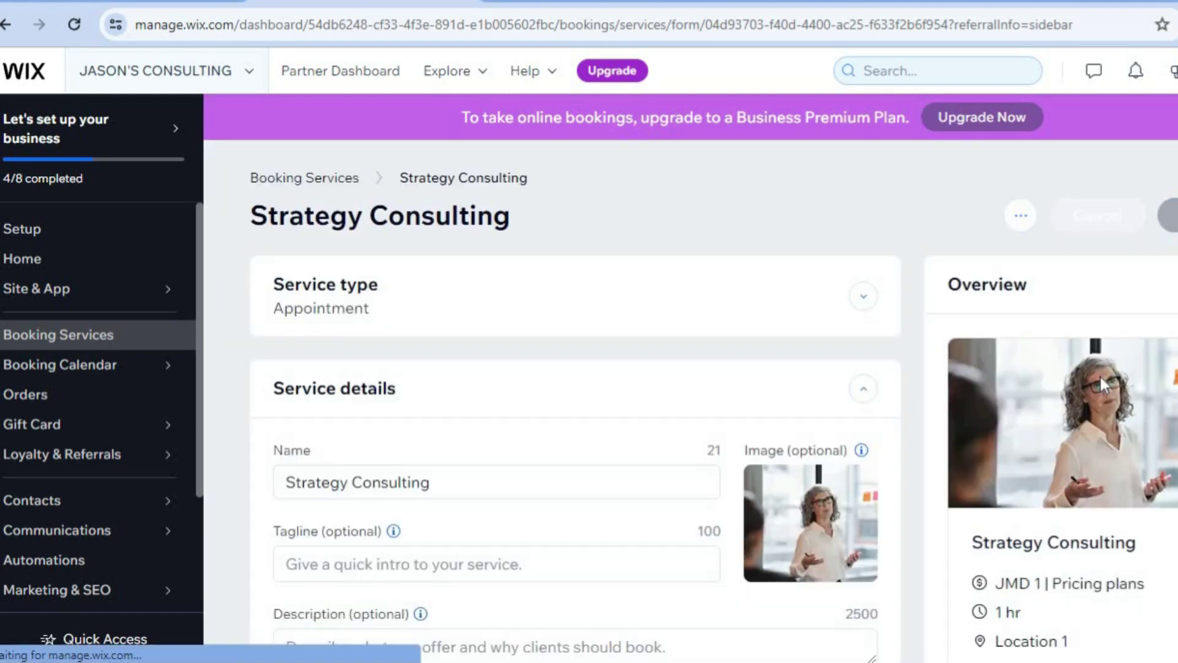
Step: Set the Strategy Consulting service's fixed price per session to J$ 1000
{"action": "scroll", "coordinate": [832, 413], "scroll_direction": "down", "scroll_amount": 2}
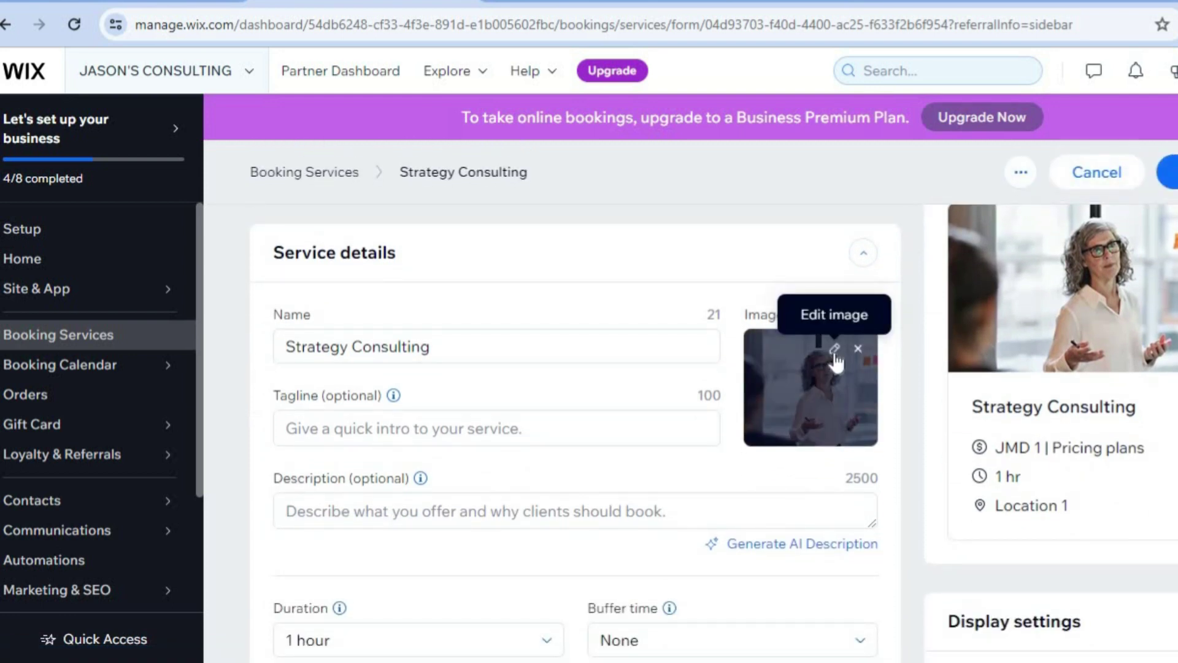
{"action": "left_click", "coordinate": [836, 351]}
{"action": "scroll", "coordinate": [575, 430], "scroll_direction": "down", "scroll_amount": 4}
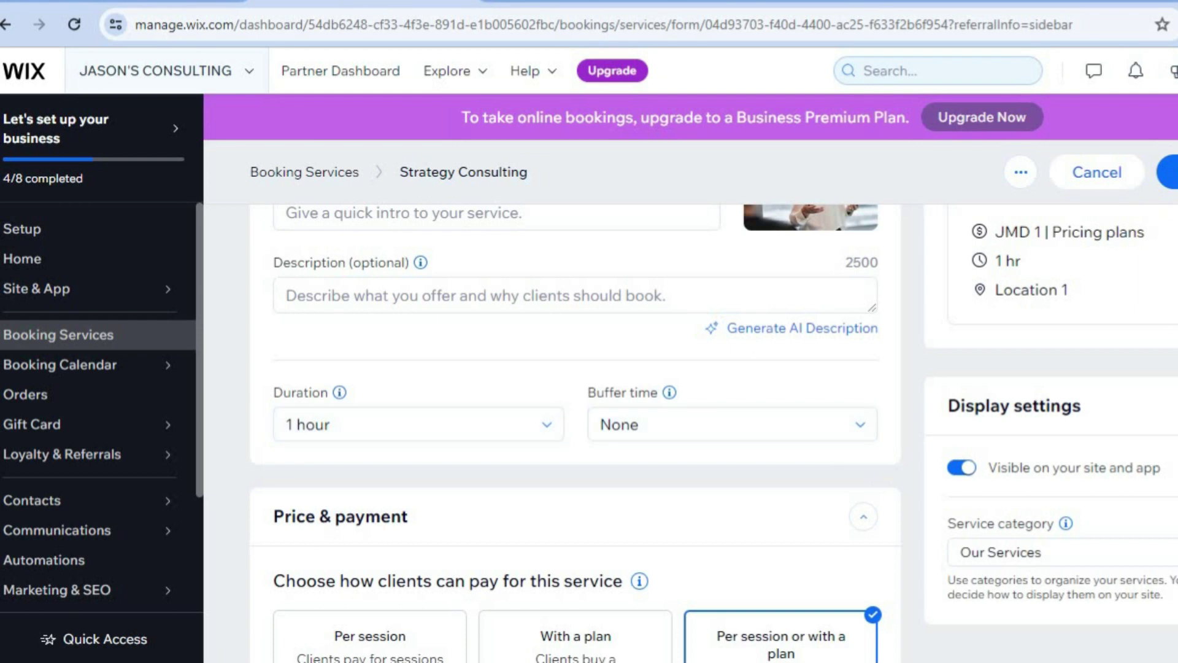
{"action": "scroll", "coordinate": [575, 429], "scroll_direction": "down", "scroll_amount": 5}
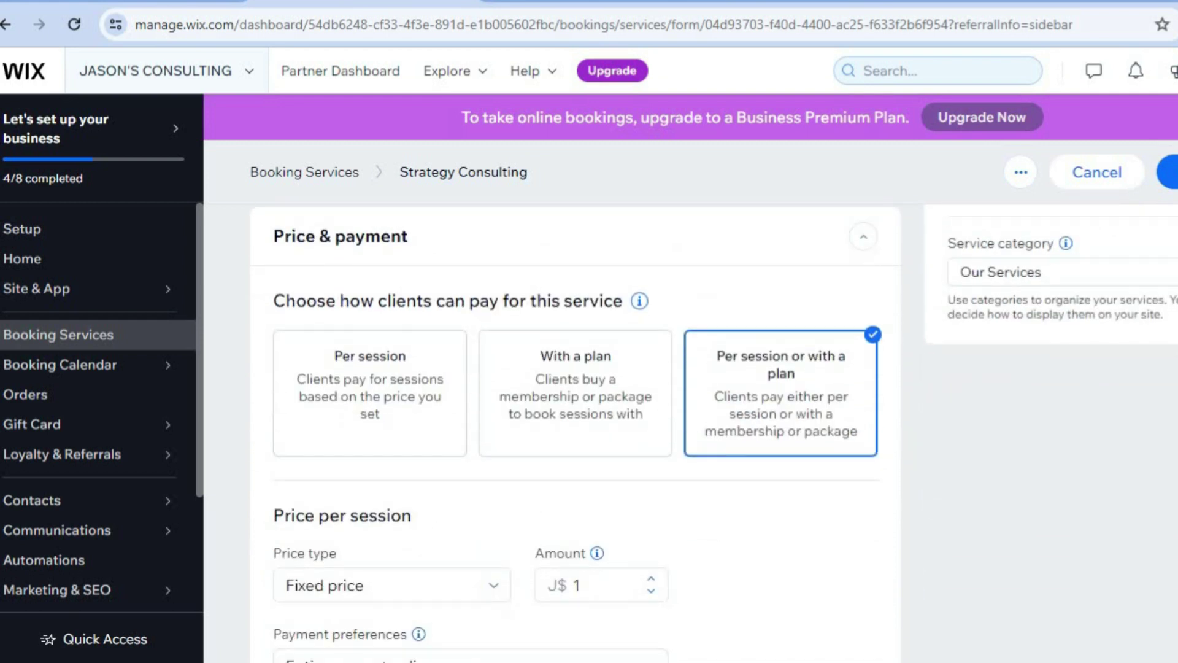
{"action": "scroll", "coordinate": [576, 429], "scroll_direction": "down", "scroll_amount": 3}
{"action": "scroll", "coordinate": [576, 430], "scroll_direction": "up", "scroll_amount": 3}
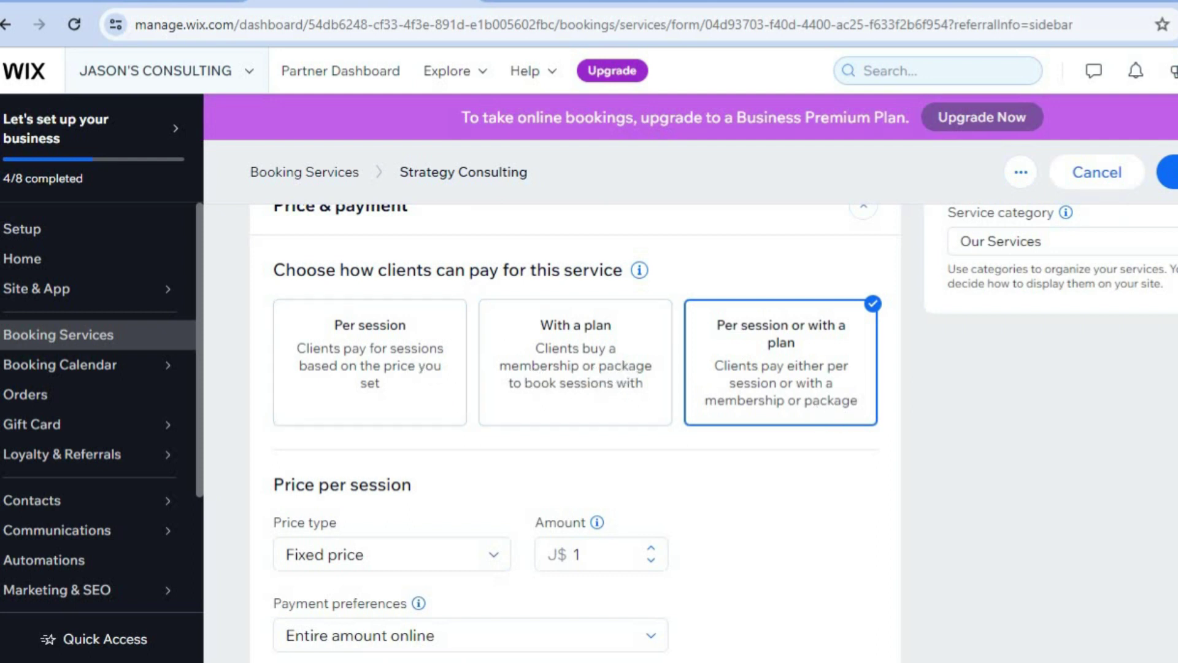
{"action": "scroll", "coordinate": [592, 439], "scroll_direction": "down", "scroll_amount": 3}
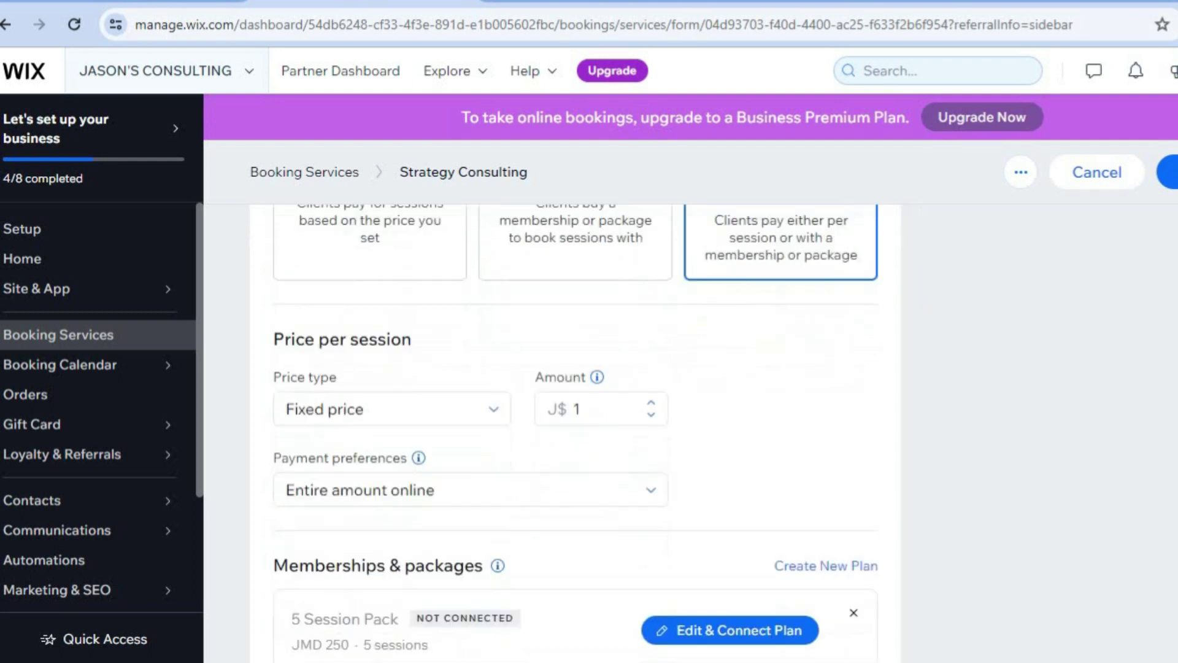
{"action": "double_click", "coordinate": [598, 390]}
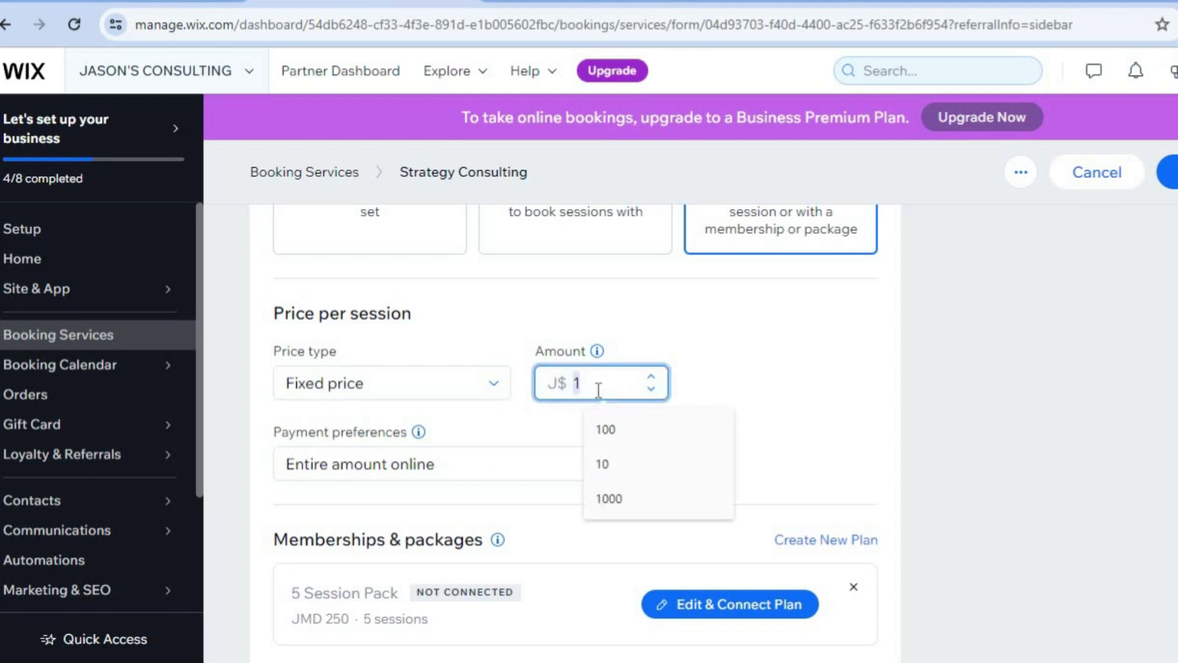
{"action": "left_click", "coordinate": [607, 503]}
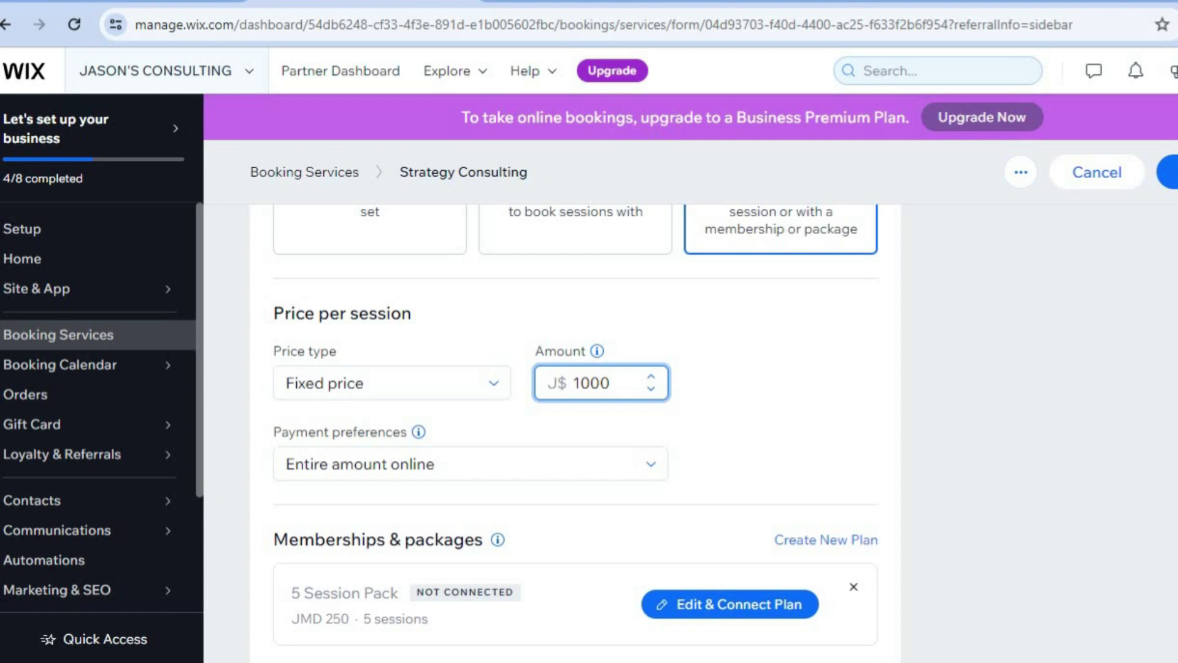
Step: Save the Strategy Consulting service without connecting a plan and dismiss the premium upgrade offer
{"action": "scroll", "coordinate": [575, 433], "scroll_direction": "down", "scroll_amount": 1}
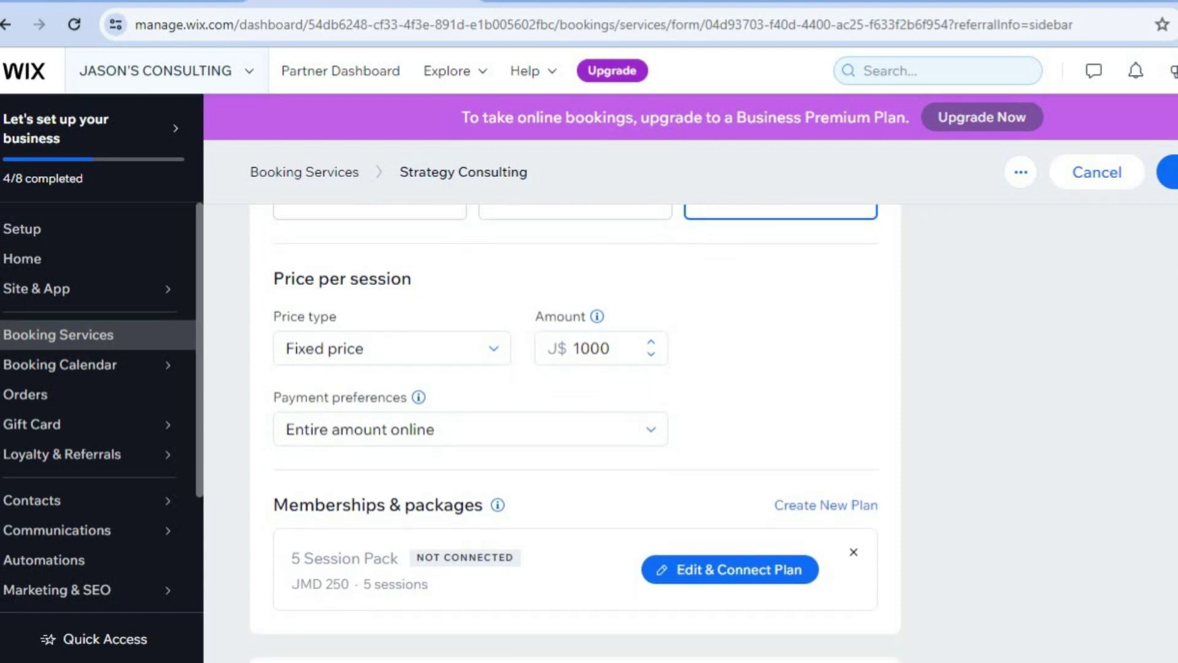
{"action": "left_click", "coordinate": [1169, 171]}
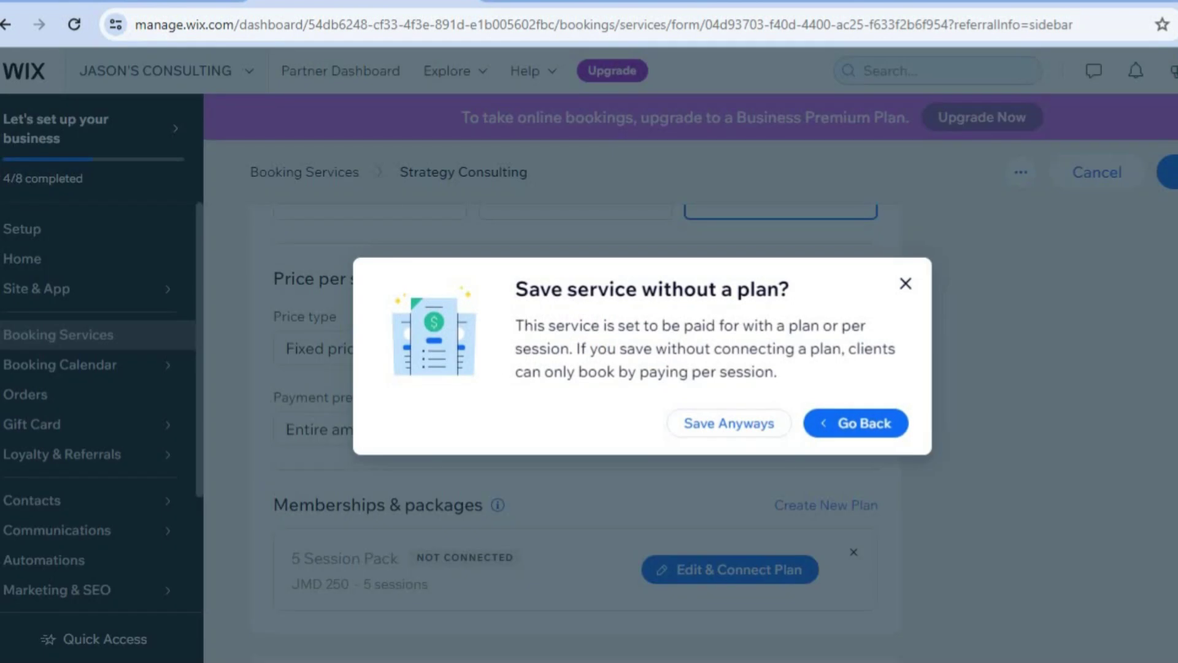
{"action": "left_click", "coordinate": [735, 428]}
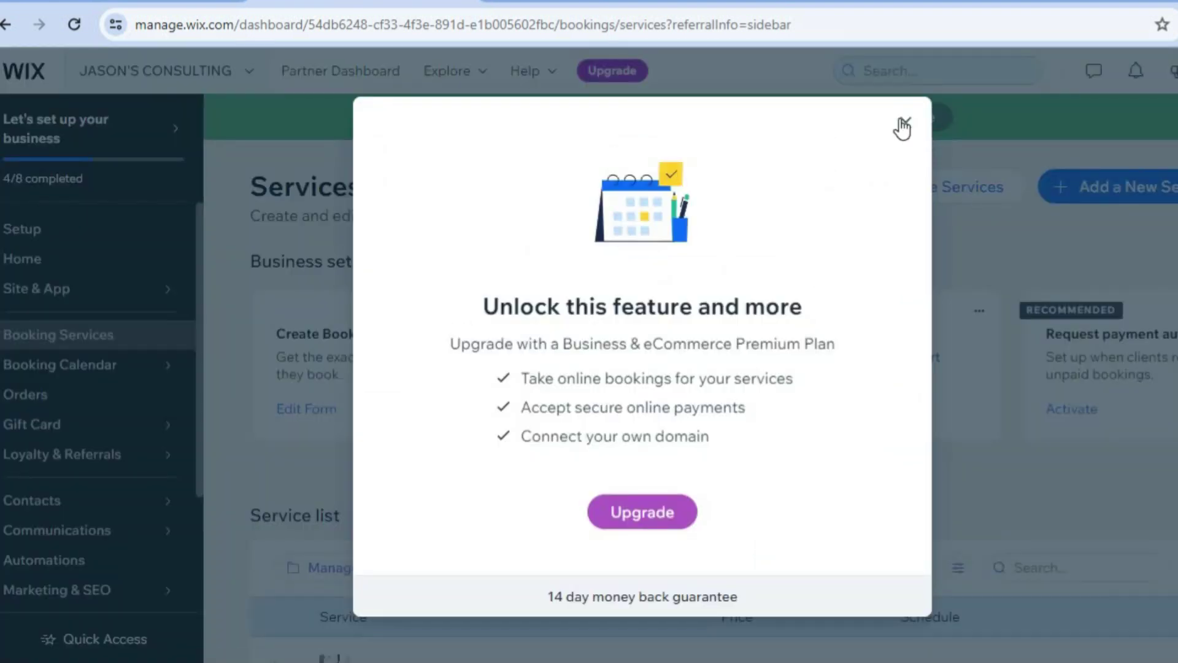
{"action": "left_click", "coordinate": [904, 125]}
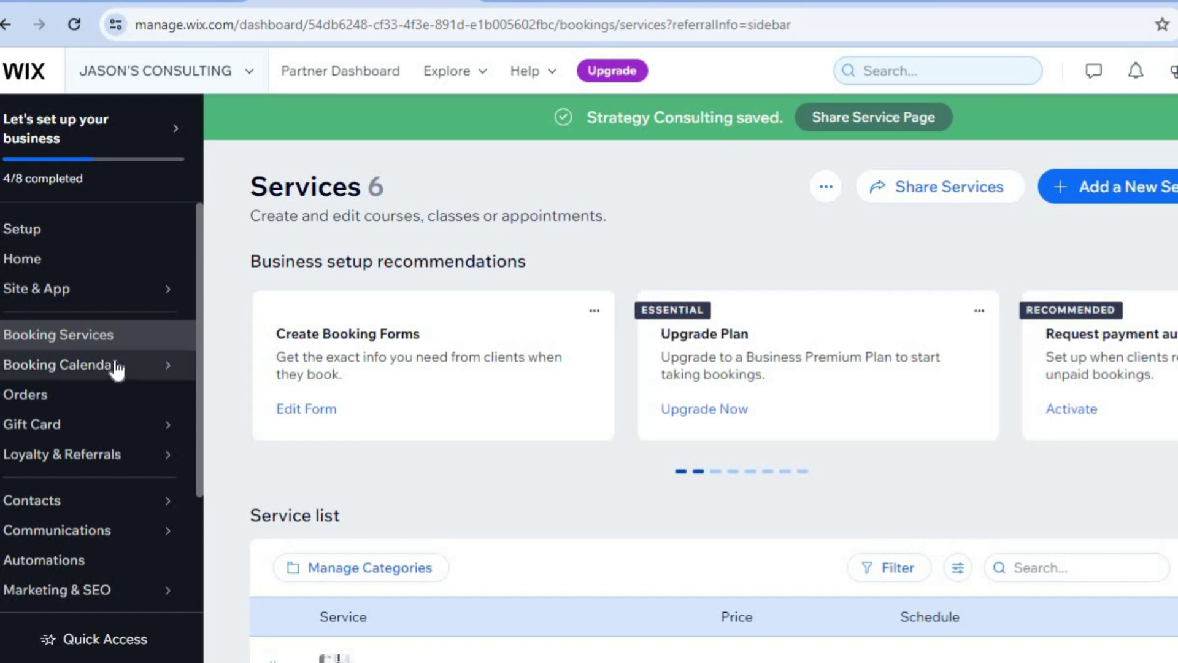
Step: Open the business's payments overview and go to the management of its payment methods
{"action": "mouse_move", "coordinate": [116, 368]}
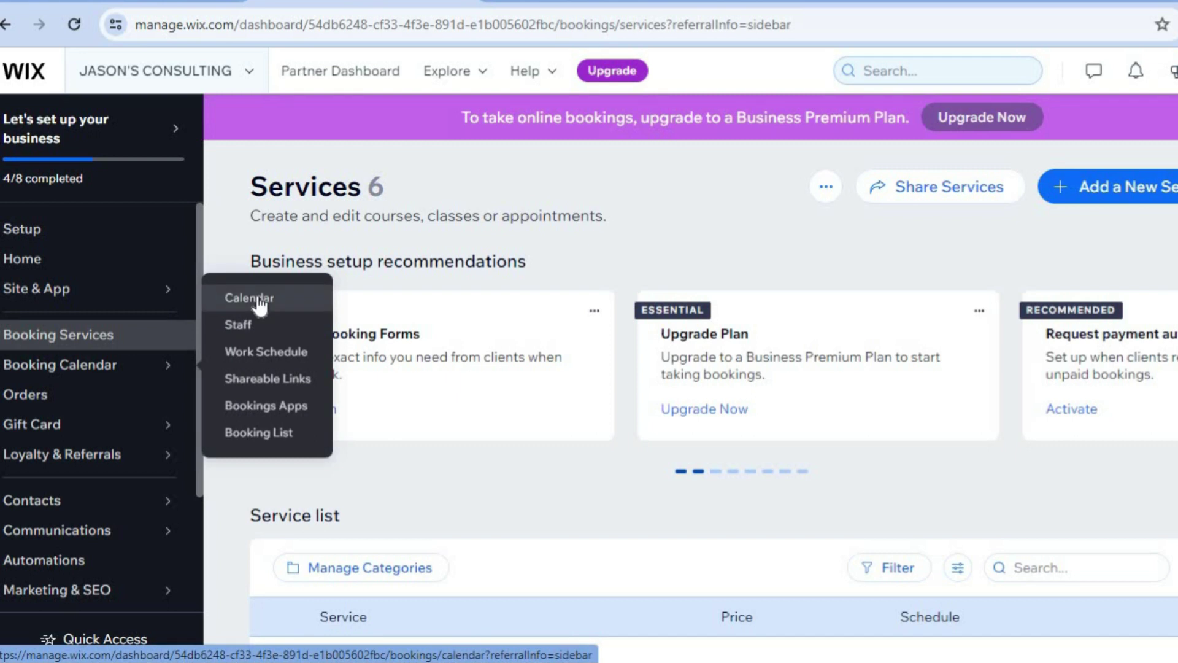
{"action": "left_click_drag", "start_coordinate": [200, 232], "coordinate": [209, 332]}
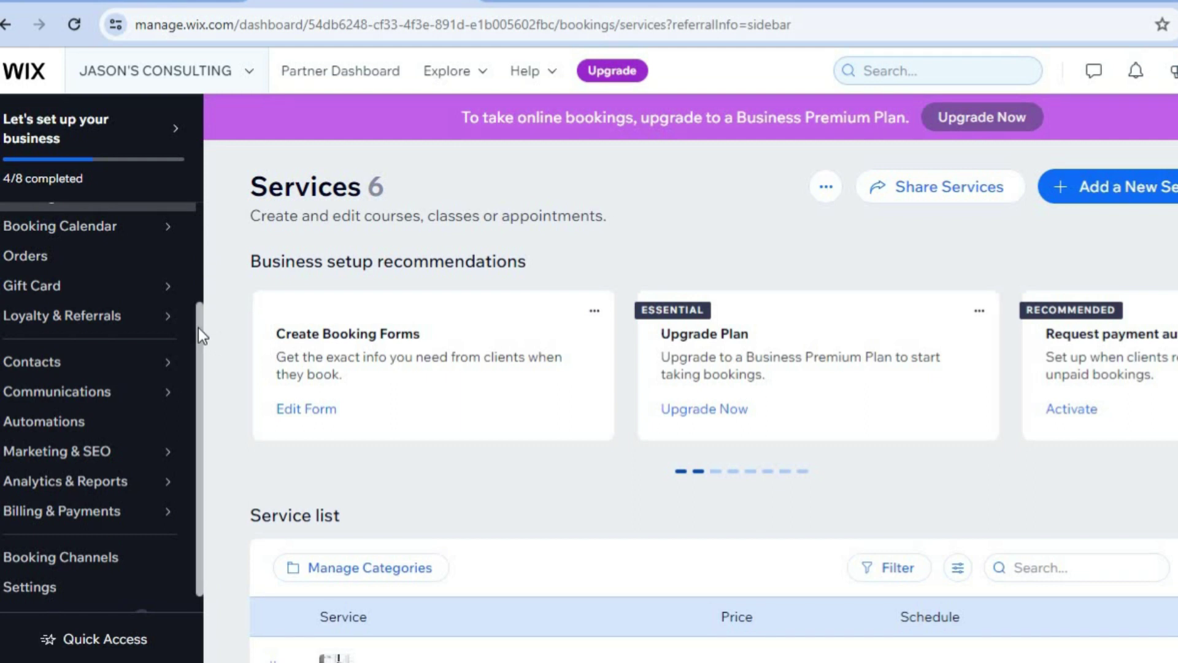
{"action": "mouse_move", "coordinate": [187, 451]}
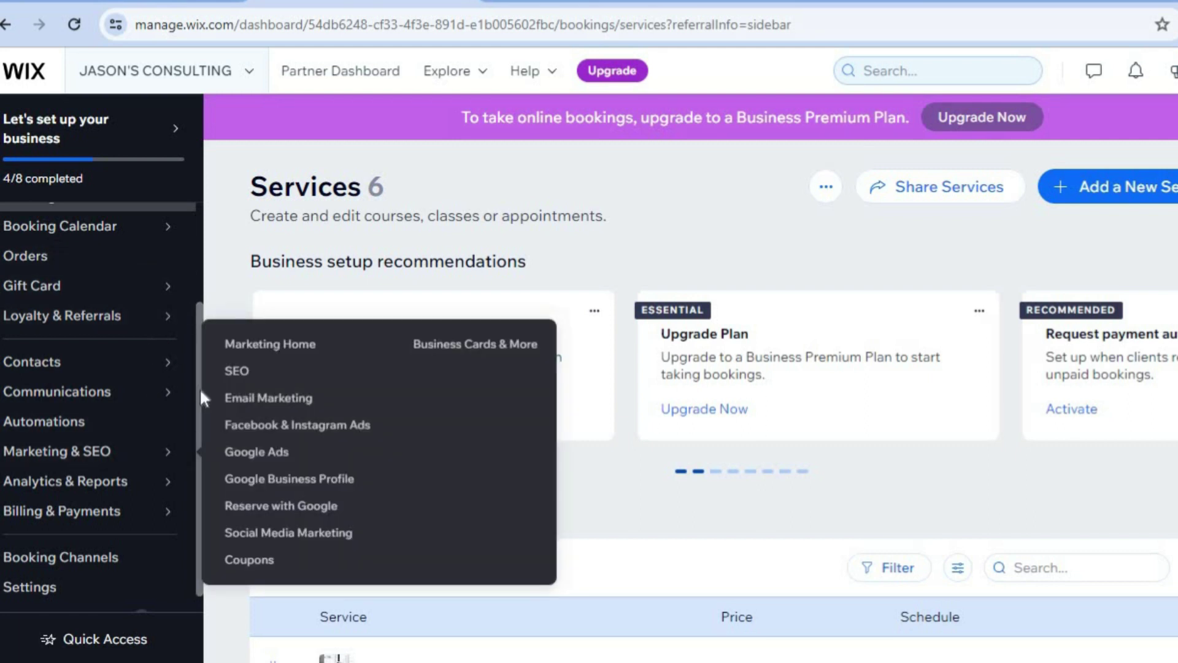
{"action": "left_click_drag", "start_coordinate": [201, 322], "coordinate": [202, 351]}
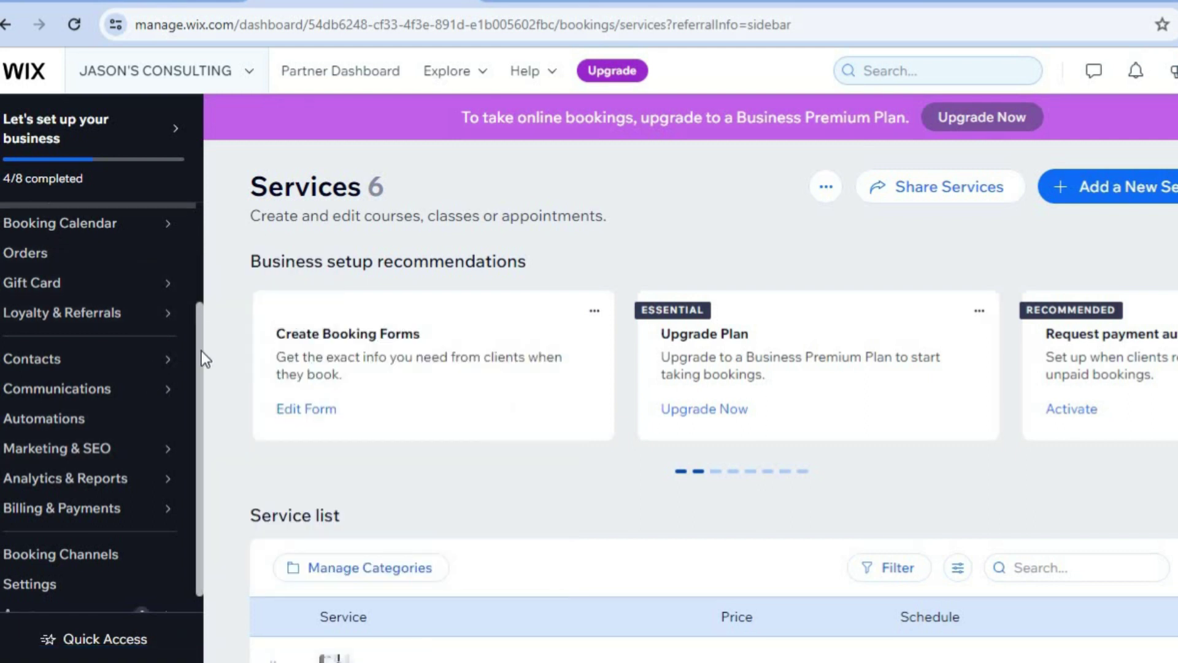
{"action": "scroll", "coordinate": [201, 355], "scroll_direction": "down", "scroll_amount": 1}
{"action": "mouse_move", "coordinate": [146, 499]}
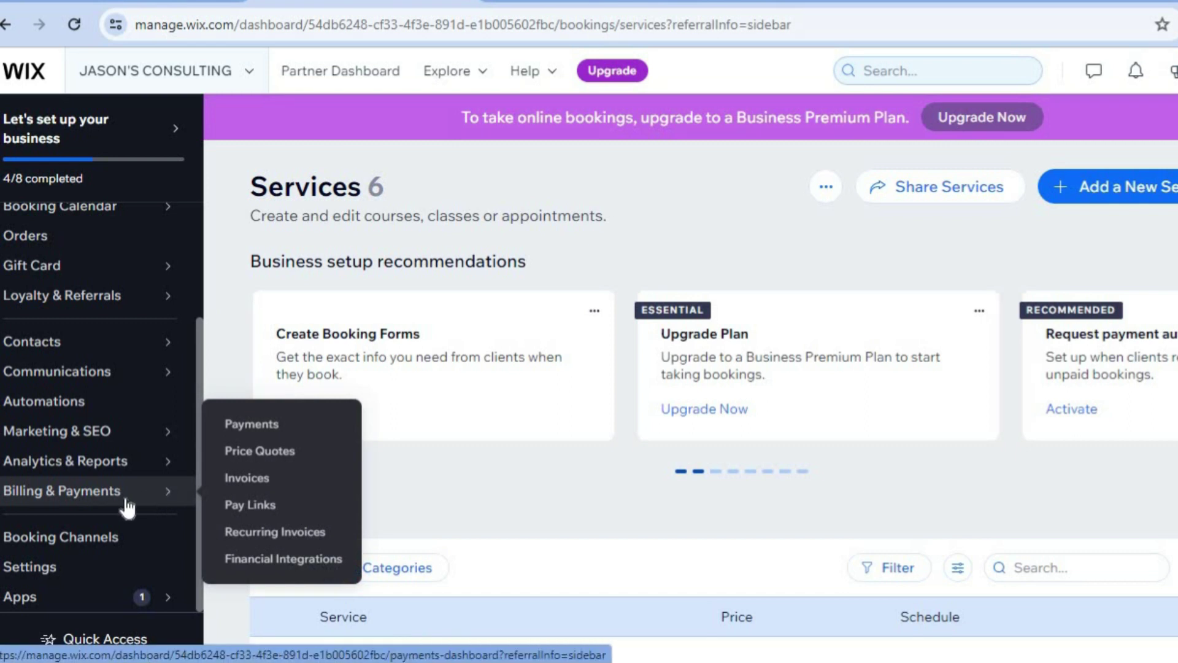
{"action": "left_click", "coordinate": [294, 433]}
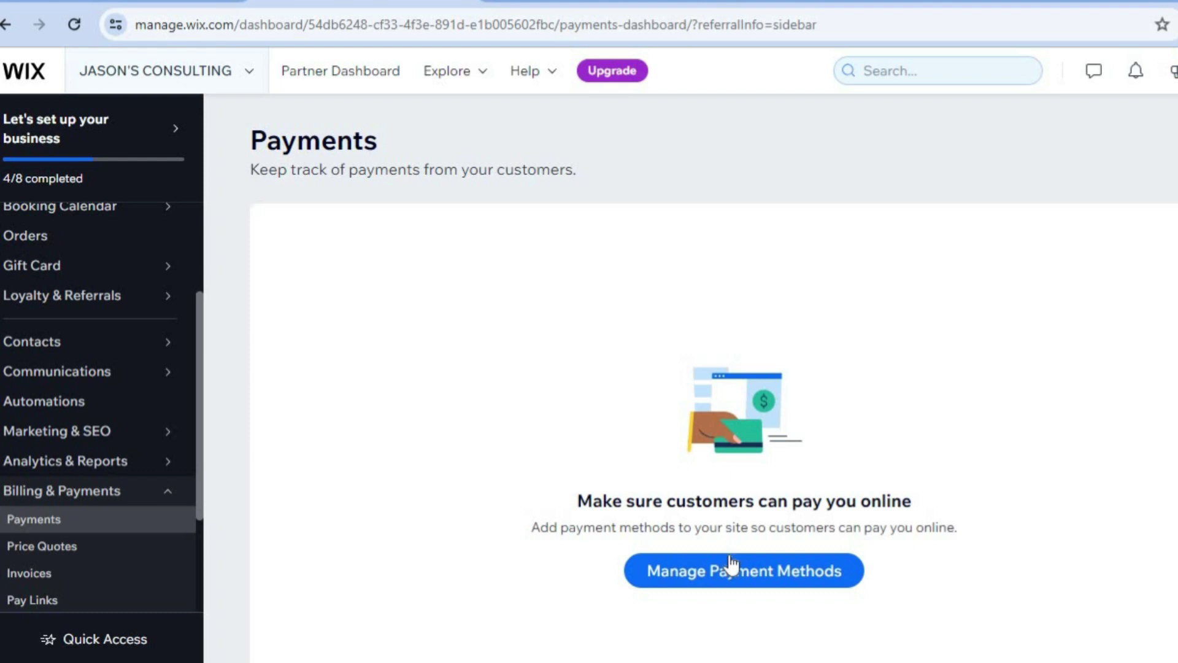
{"action": "left_click", "coordinate": [711, 575]}
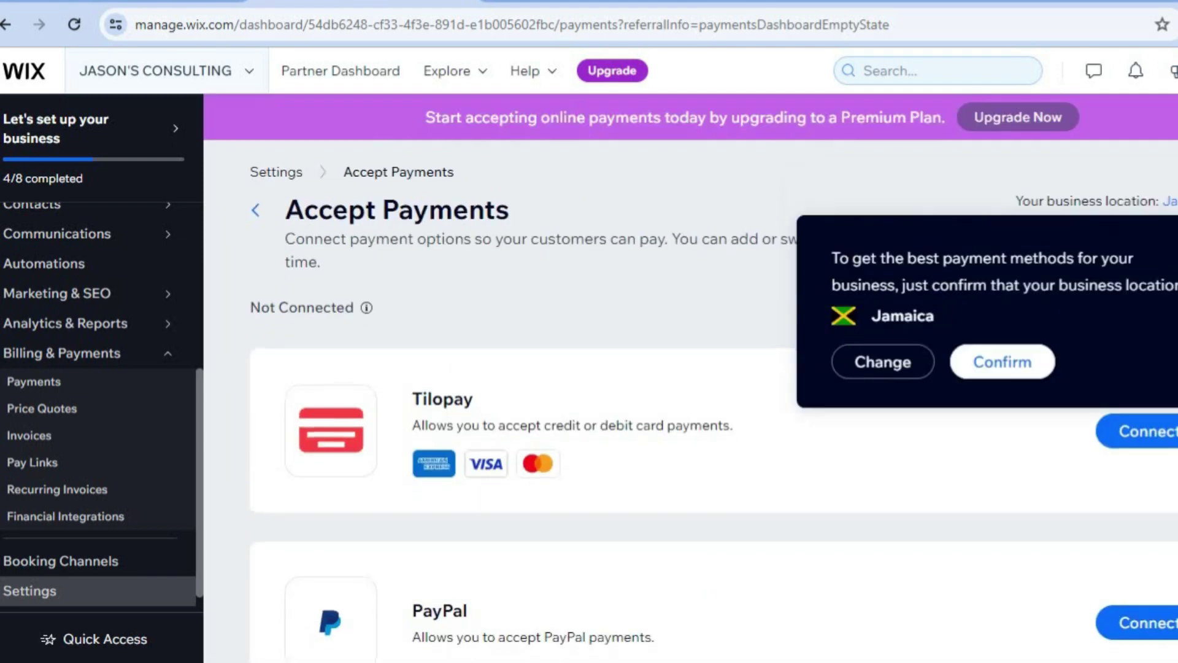
Step: Examine the offered payment providers and the additional payment options, and return to the Accept Payments page
{"action": "scroll", "coordinate": [675, 429], "scroll_direction": "down", "scroll_amount": 2}
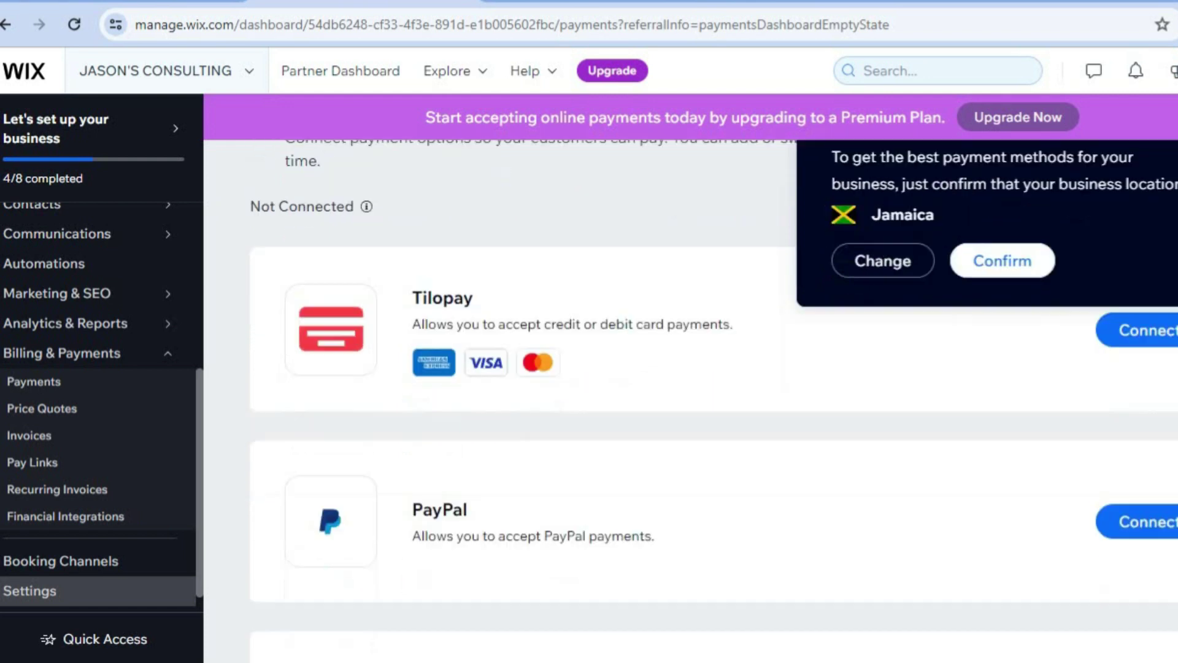
{"action": "scroll", "coordinate": [675, 429], "scroll_direction": "up", "scroll_amount": 2}
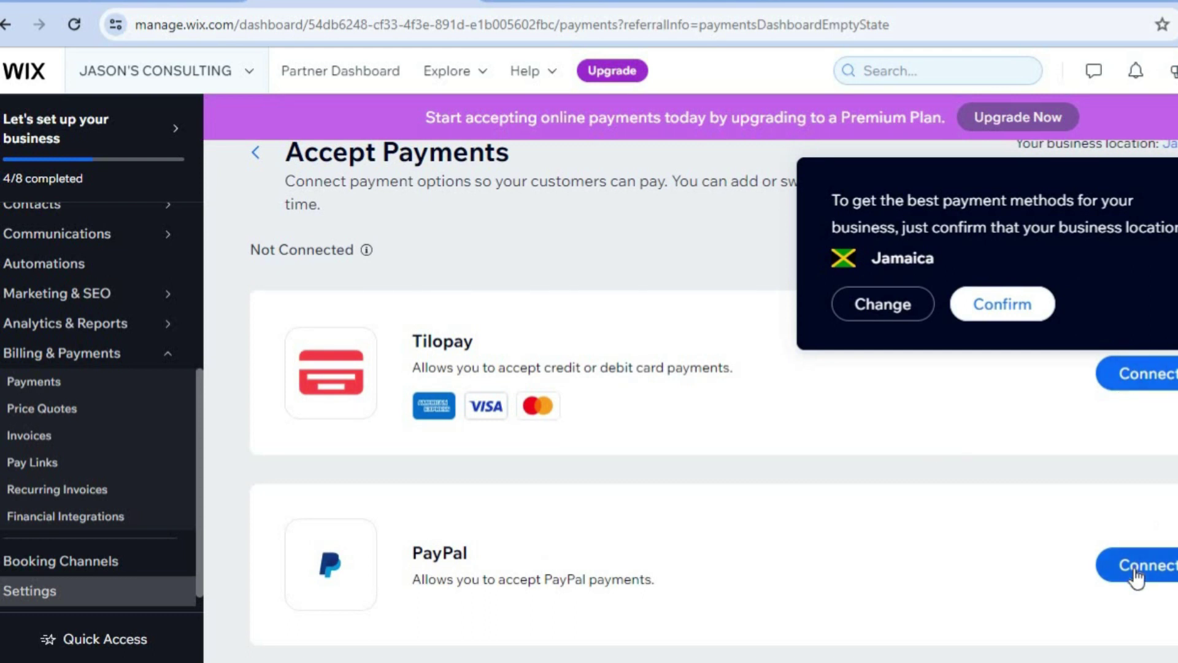
{"action": "scroll", "coordinate": [675, 399], "scroll_direction": "down", "scroll_amount": 4}
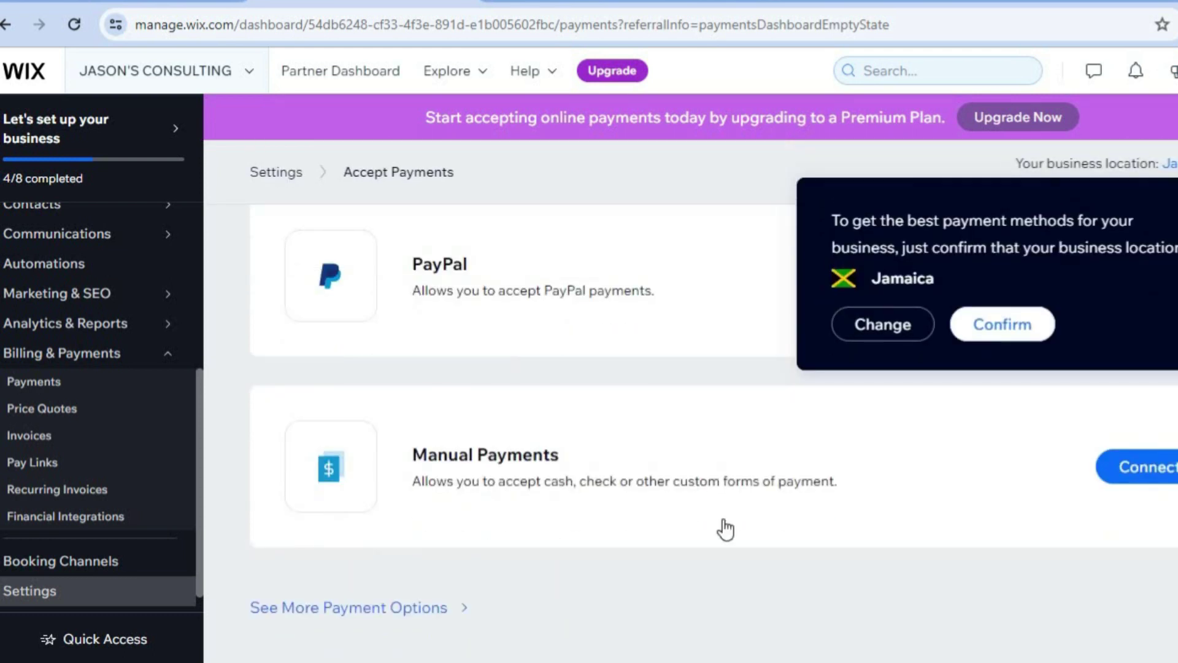
{"action": "left_click", "coordinate": [387, 609]}
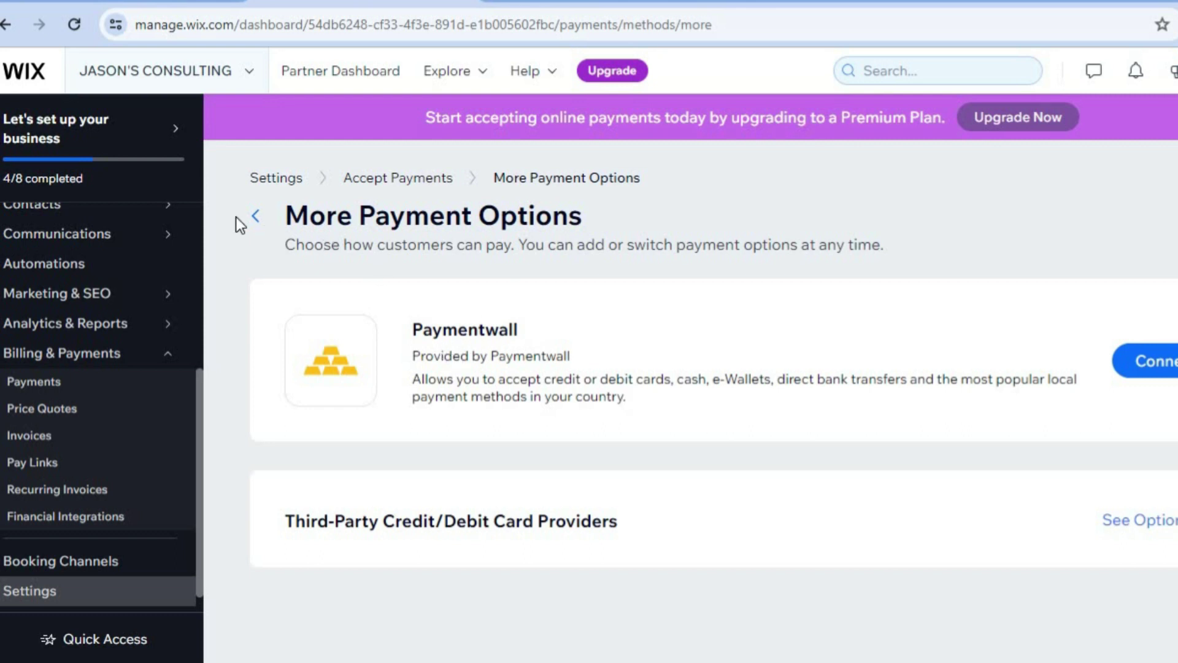
{"action": "left_click", "coordinate": [256, 219]}
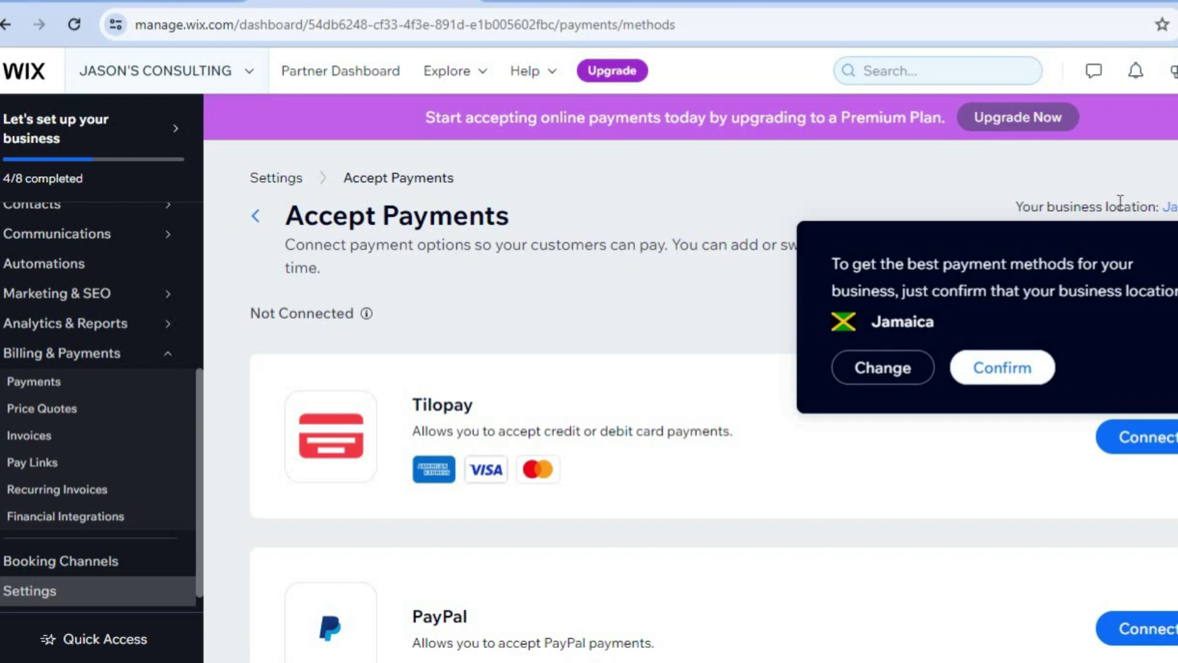
Step: Change the business location for accepting payments to United States, searching the country list for "UNITED"
{"action": "left_click", "coordinate": [887, 368]}
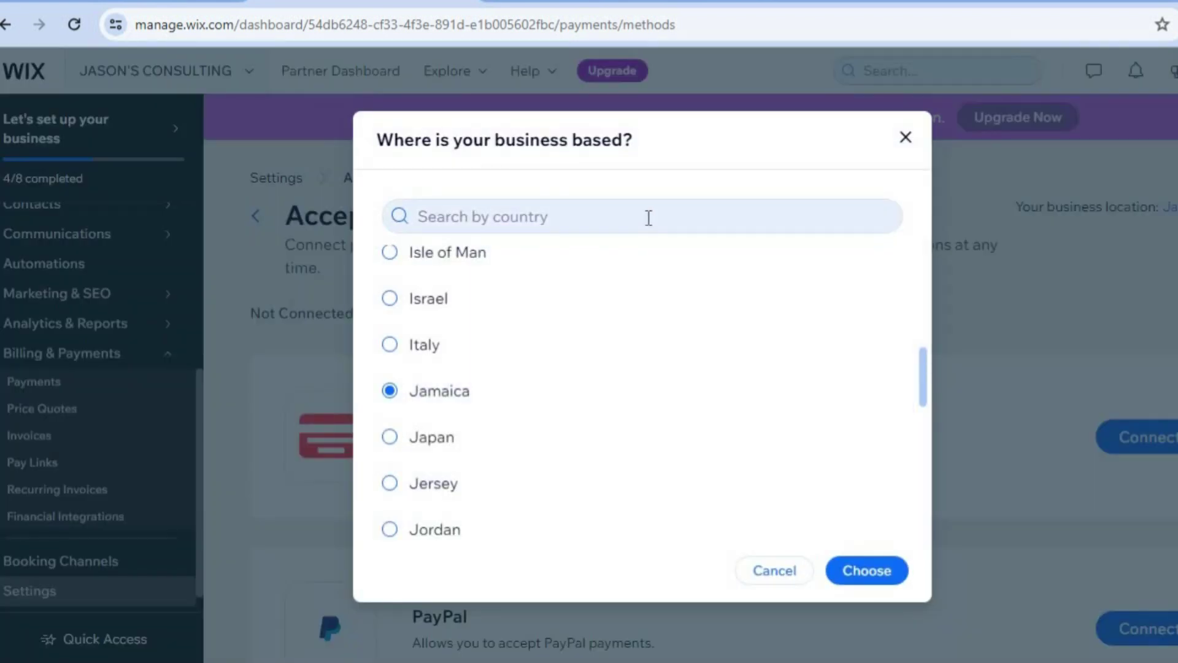
{"action": "left_click", "coordinate": [648, 217]}
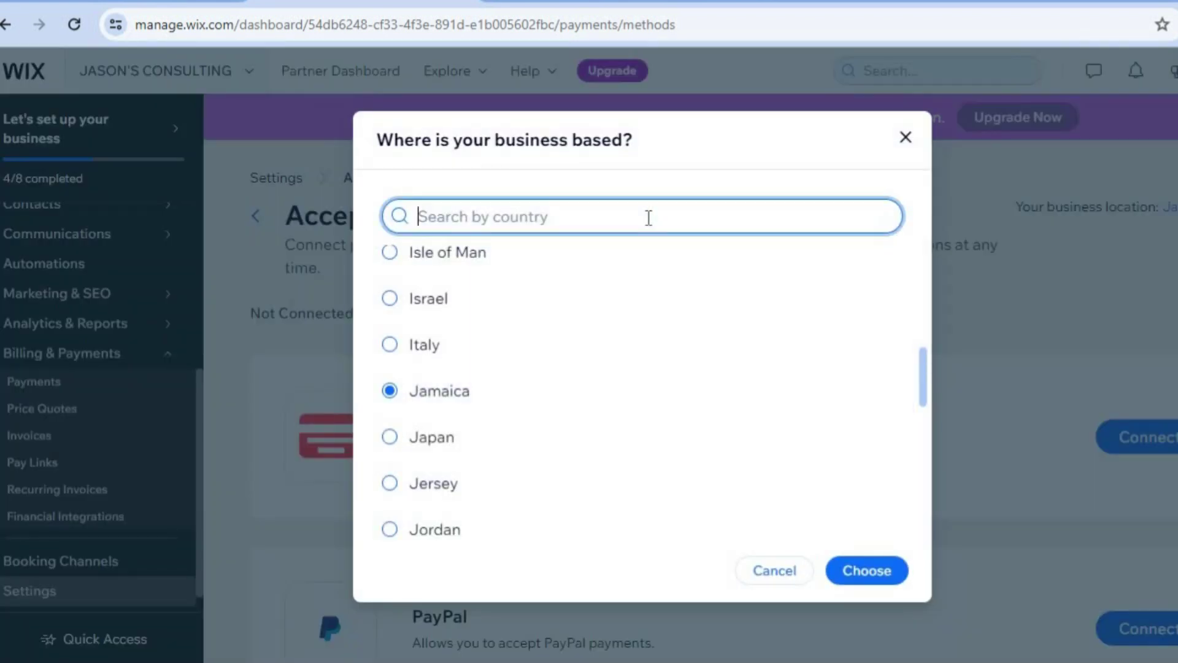
{"action": "type", "text": "UNITED"}
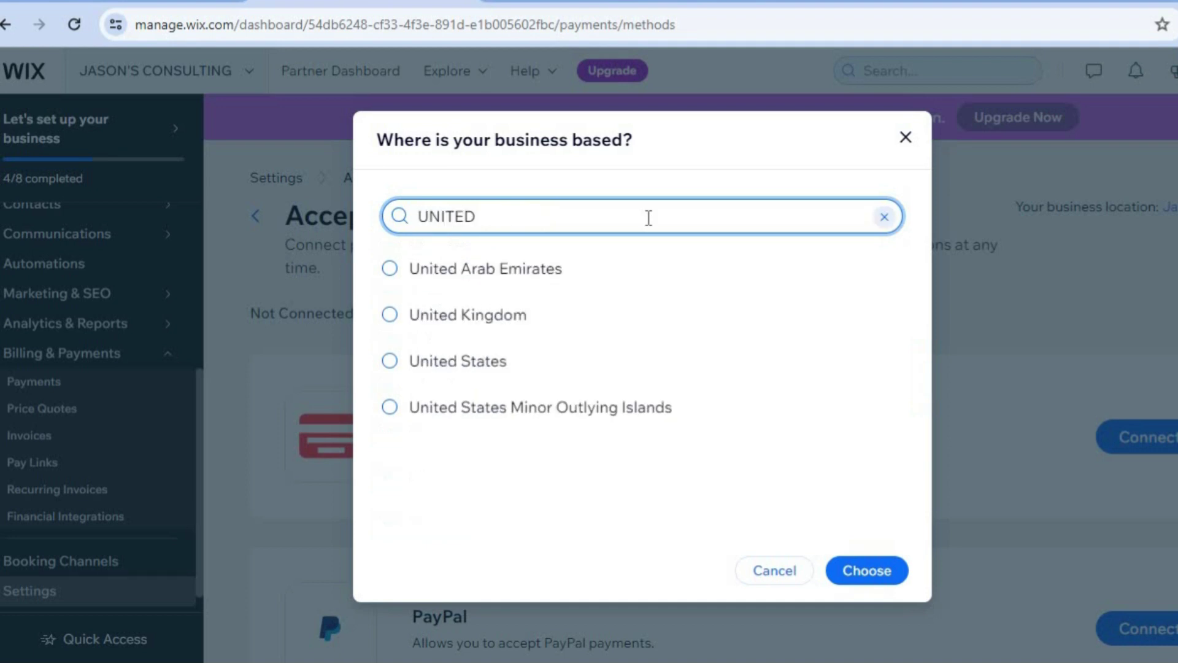
{"action": "left_click", "coordinate": [422, 364]}
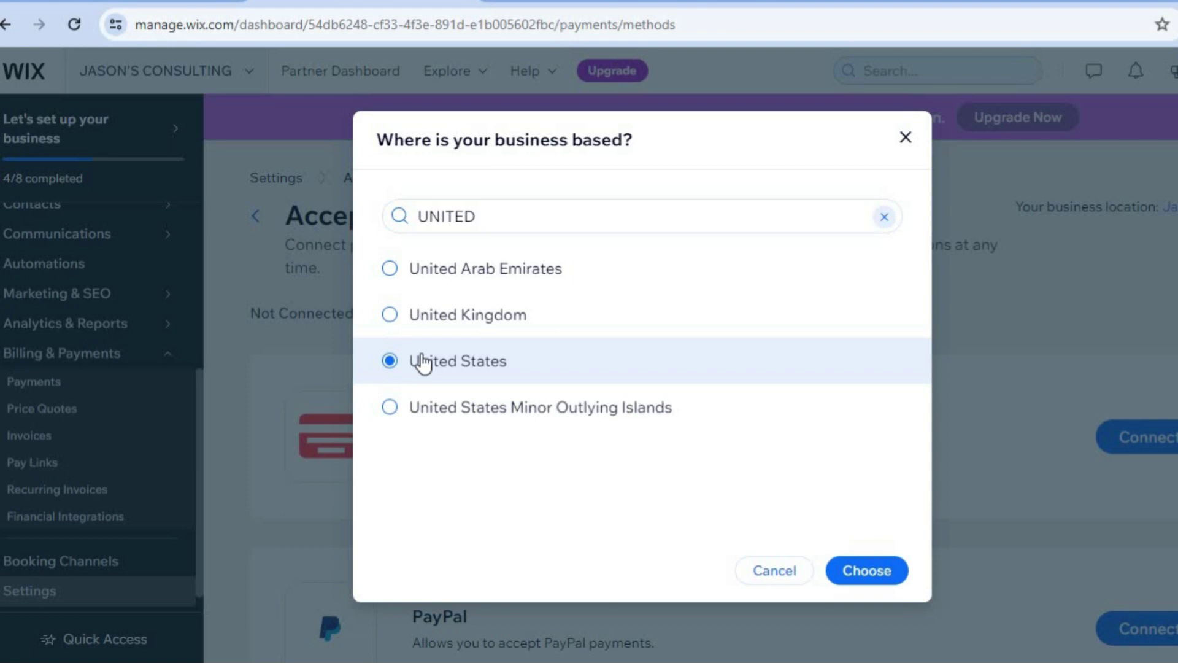
{"action": "left_click", "coordinate": [869, 573]}
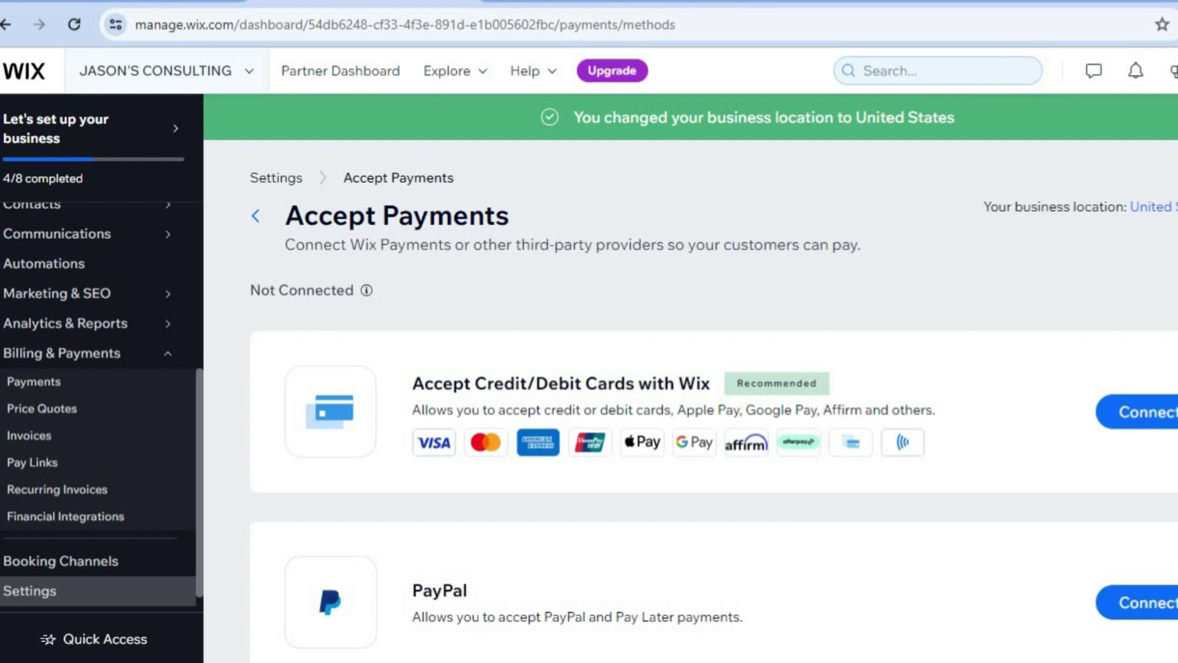
{"action": "scroll", "coordinate": [712, 430], "scroll_direction": "down", "scroll_amount": 2}
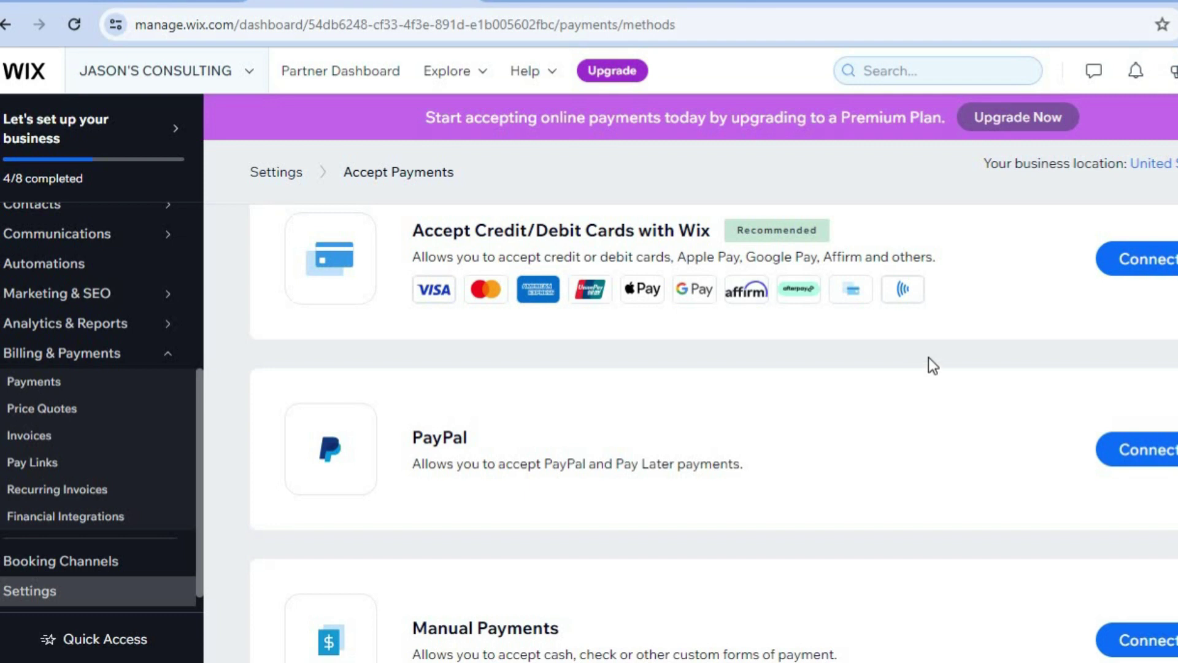
Step: Examine the payment providers offered for the United States, including the list of additional payment options
{"action": "scroll", "coordinate": [1169, 322], "scroll_direction": "down", "scroll_amount": 2}
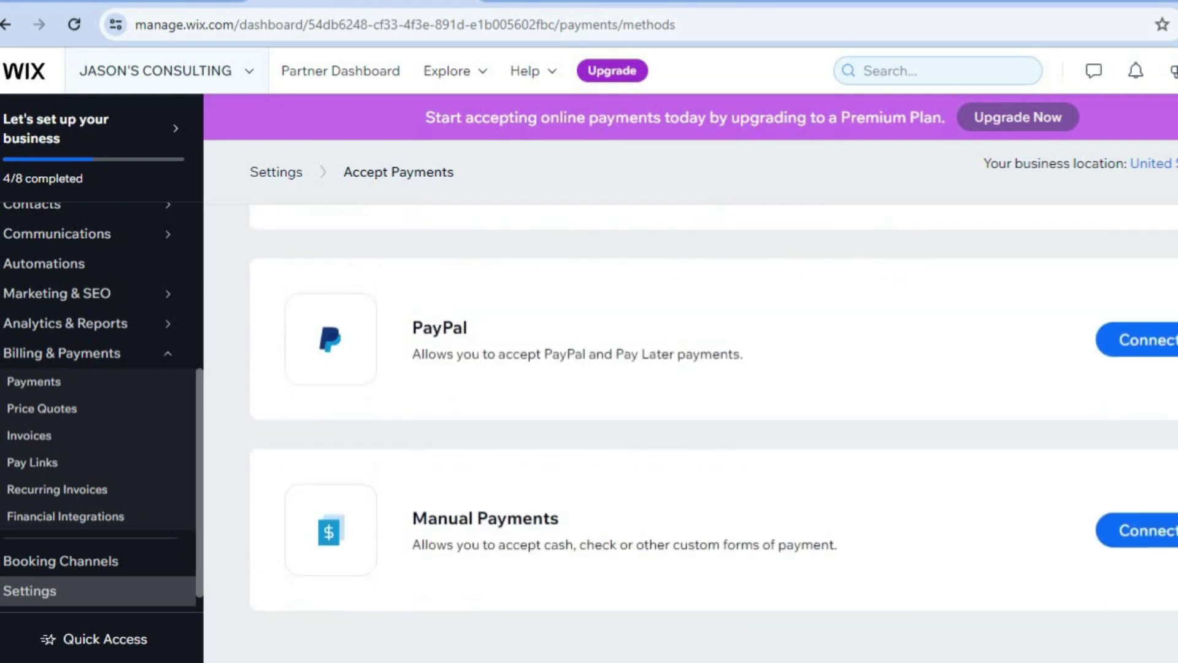
{"action": "scroll", "coordinate": [1169, 322], "scroll_direction": "up", "scroll_amount": 3}
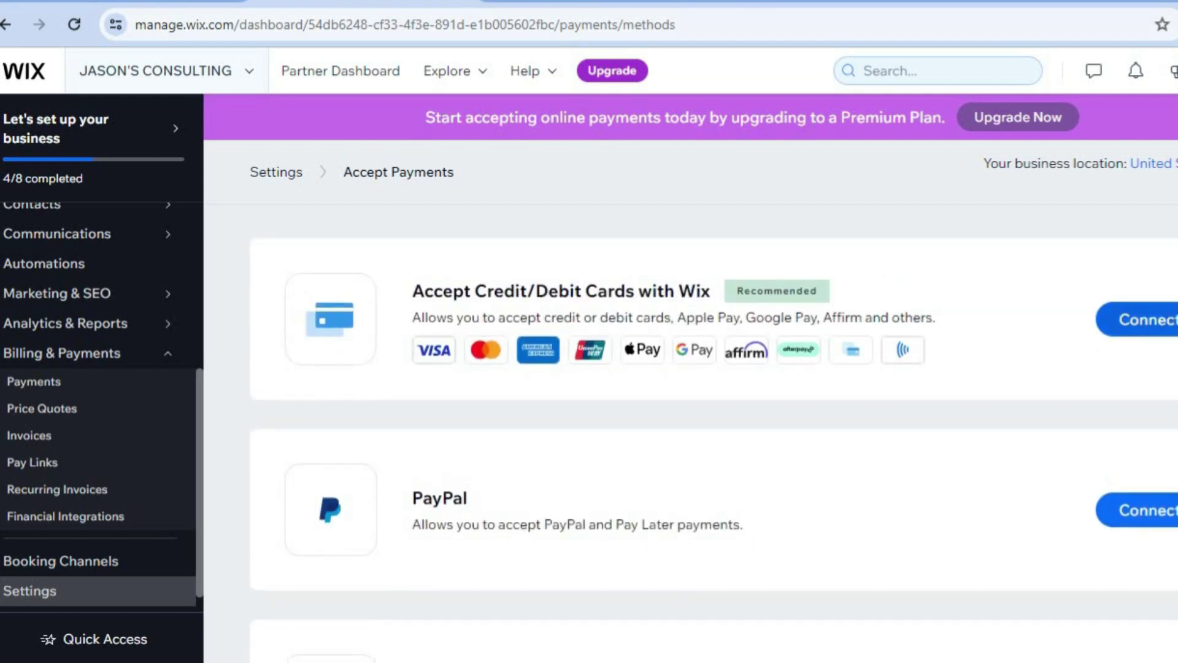
{"action": "scroll", "coordinate": [1169, 322], "scroll_direction": "down", "scroll_amount": 1}
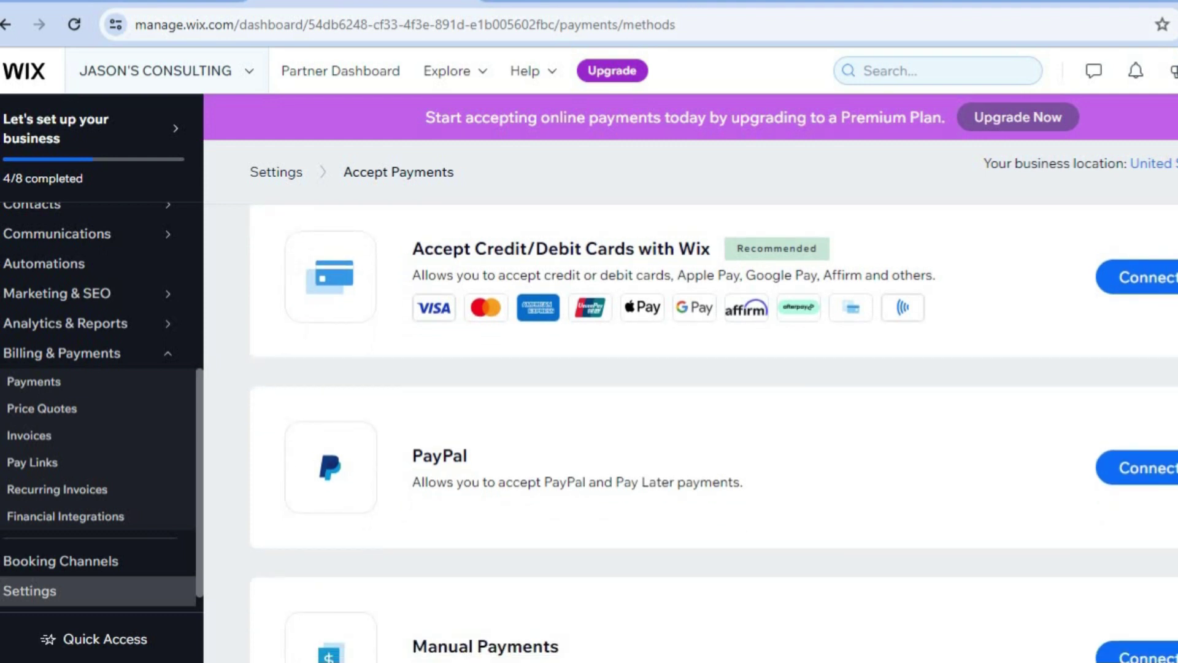
{"action": "scroll", "coordinate": [714, 429], "scroll_direction": "down", "scroll_amount": 3}
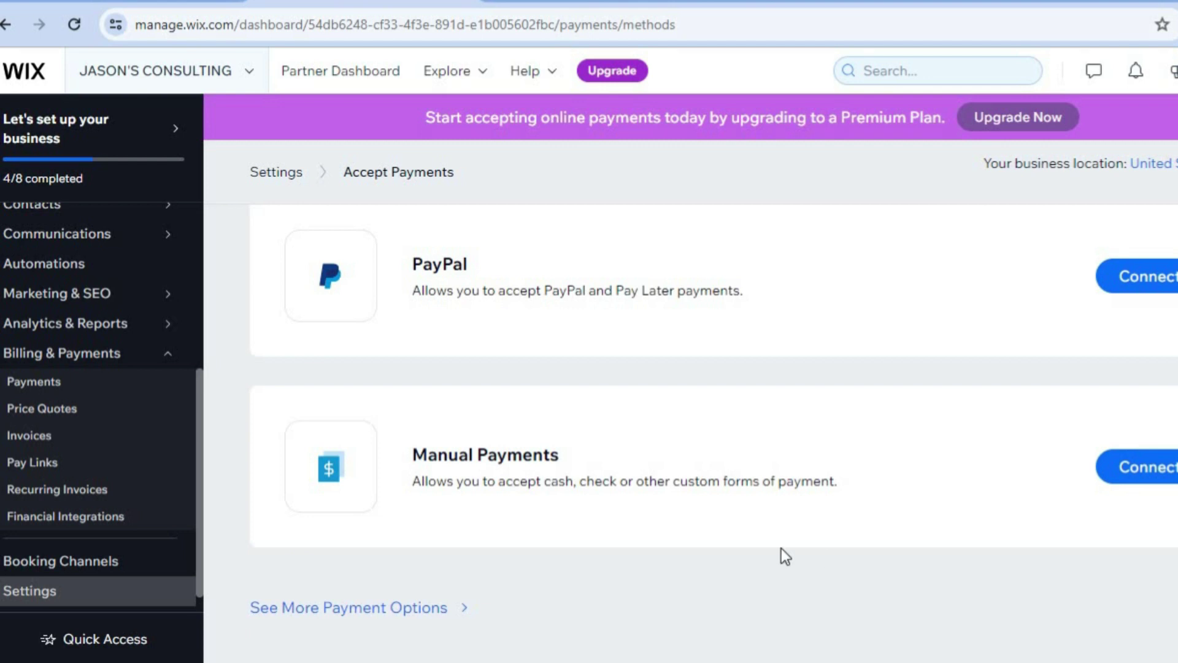
{"action": "left_click", "coordinate": [368, 608]}
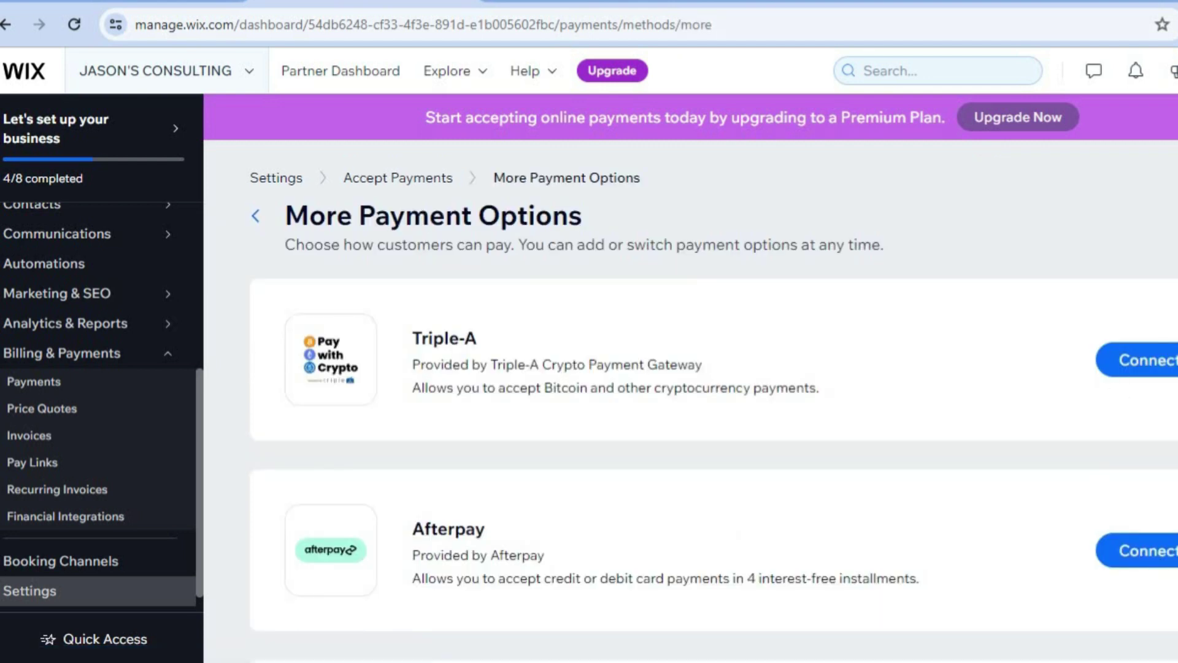
{"action": "scroll", "coordinate": [715, 400], "scroll_direction": "down", "scroll_amount": 2}
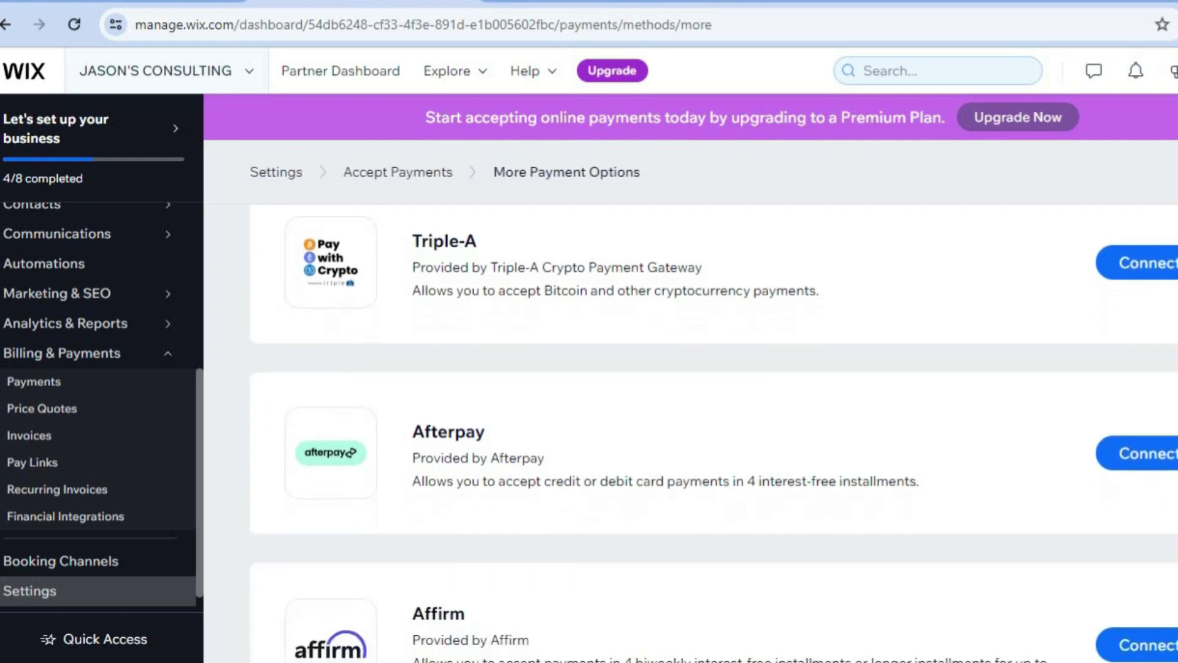
{"action": "scroll", "coordinate": [715, 436], "scroll_direction": "down", "scroll_amount": 1}
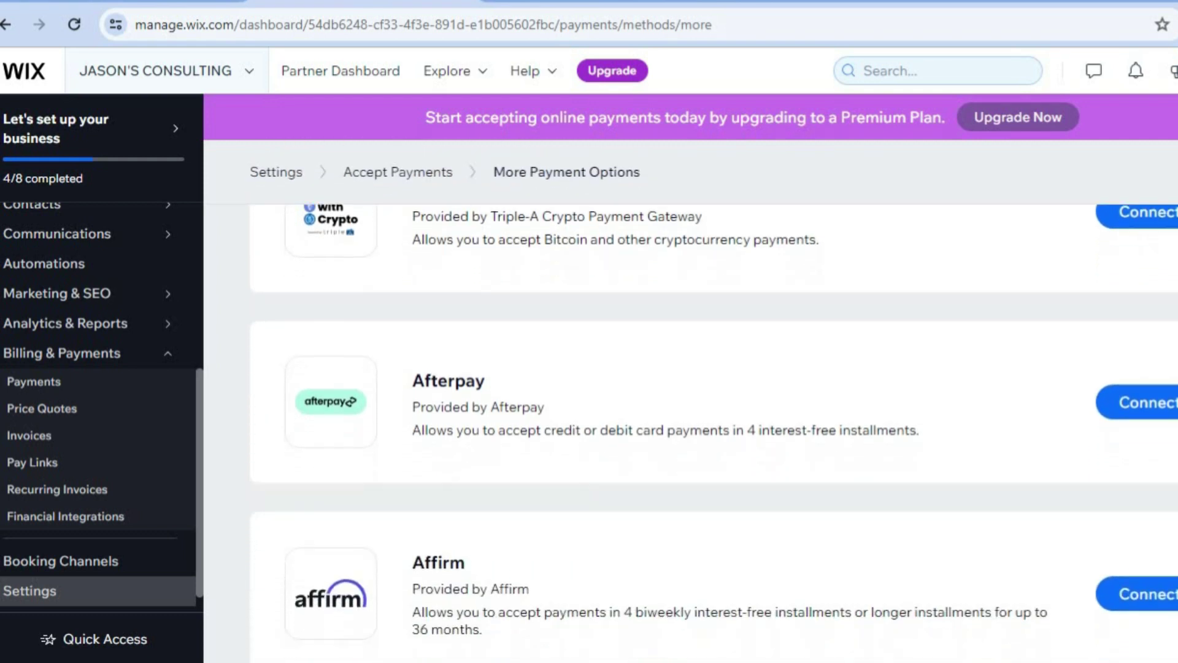
{"action": "scroll", "coordinate": [714, 433], "scroll_direction": "down", "scroll_amount": 3}
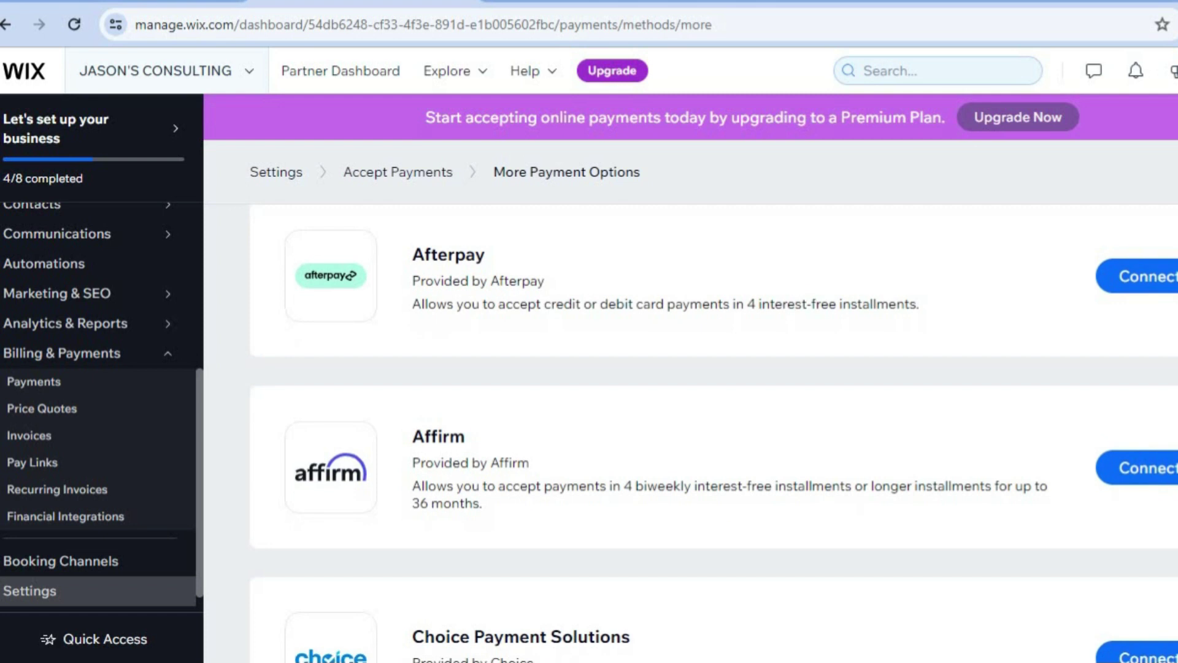
{"action": "scroll", "coordinate": [714, 439], "scroll_direction": "down", "scroll_amount": 5}
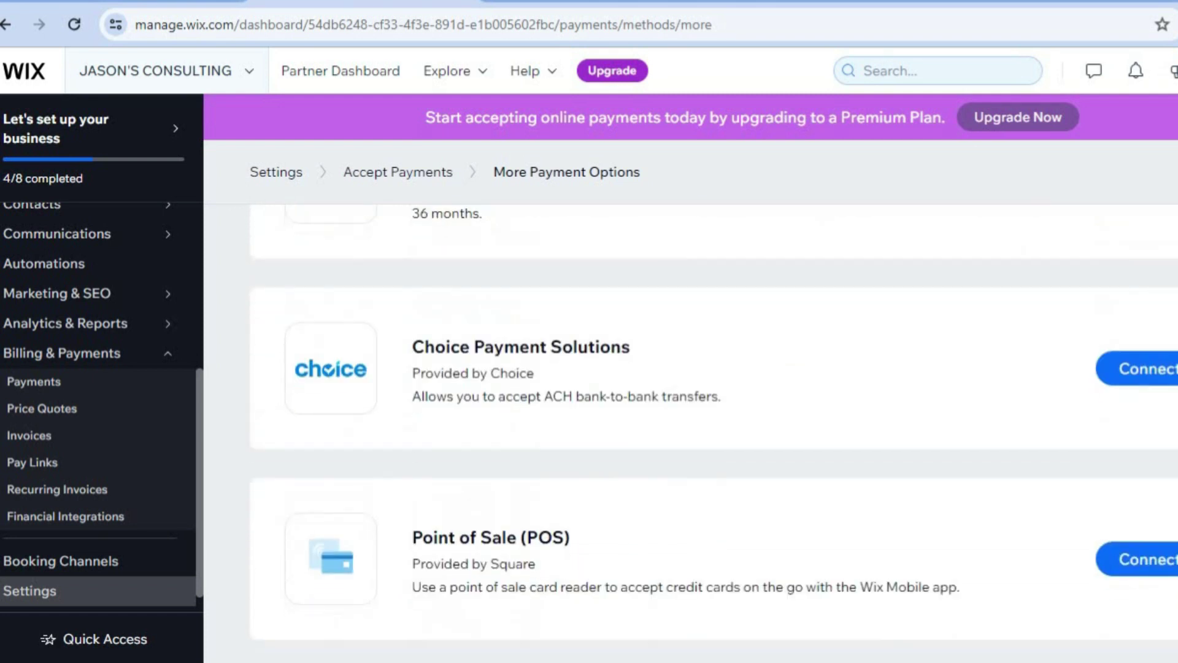
{"action": "scroll", "coordinate": [715, 433], "scroll_direction": "down", "scroll_amount": 8}
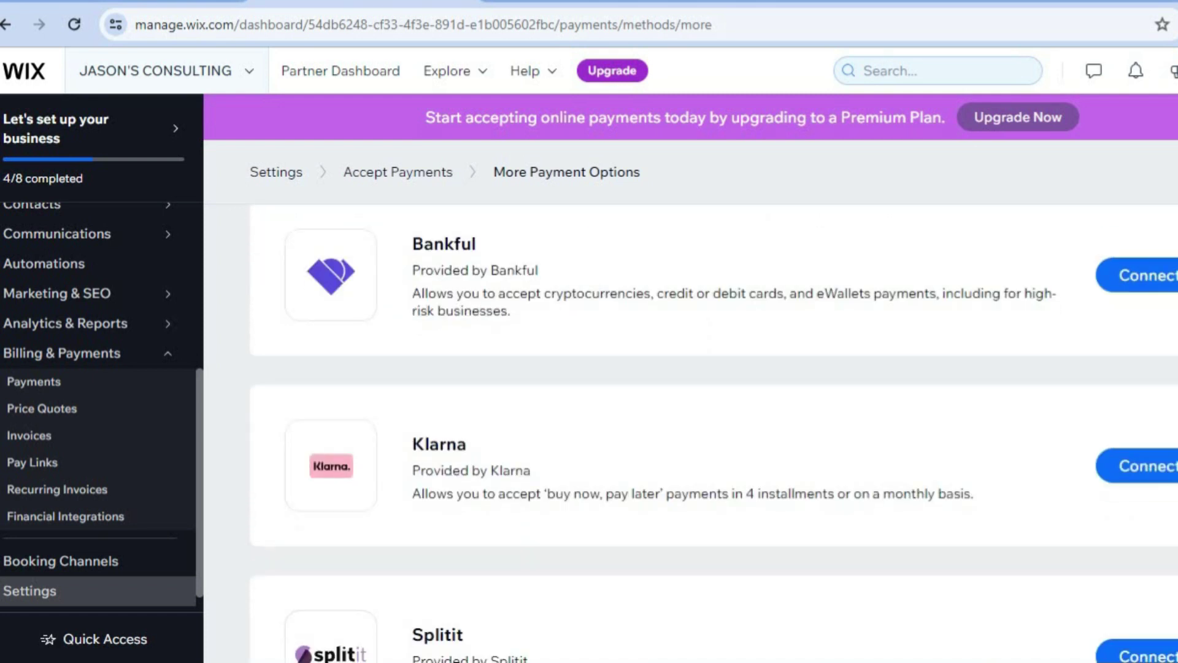
{"action": "scroll", "coordinate": [714, 434], "scroll_direction": "down", "scroll_amount": 3}
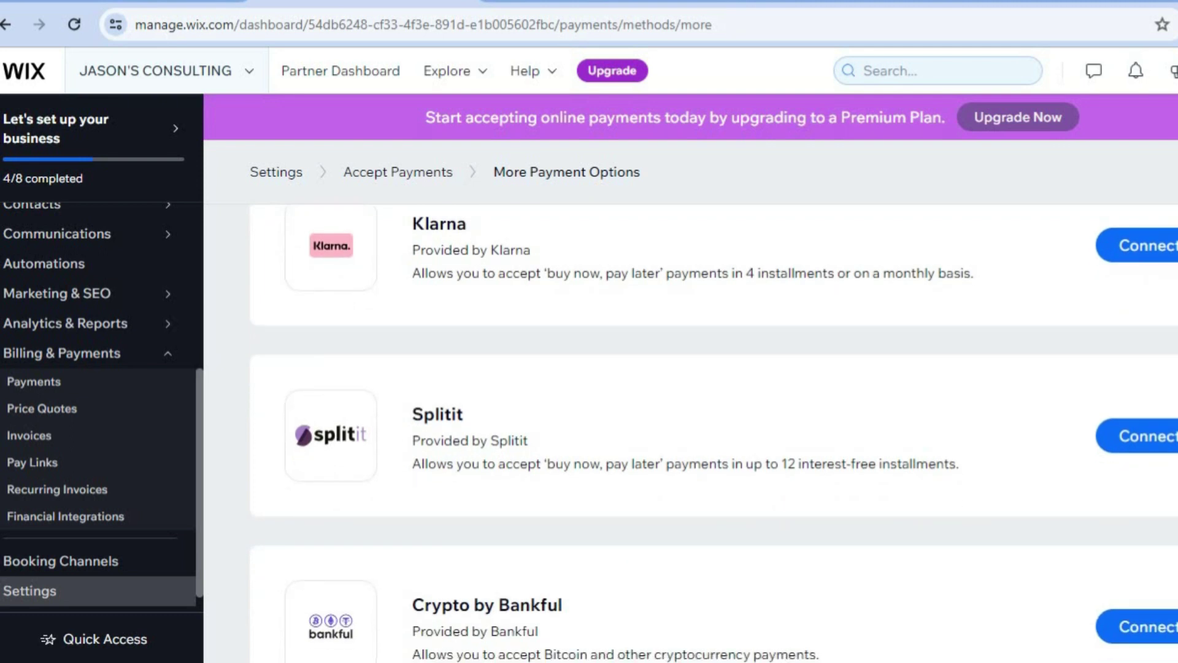
{"action": "scroll", "coordinate": [714, 435], "scroll_direction": "down", "scroll_amount": 4}
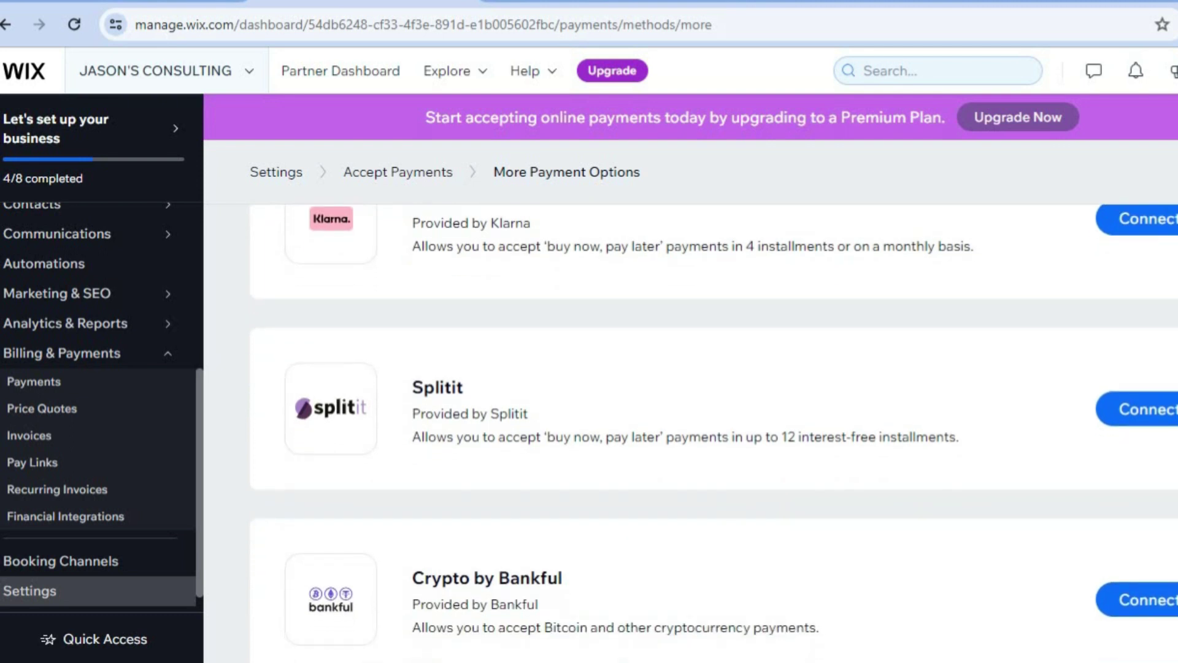
{"action": "scroll", "coordinate": [714, 430], "scroll_direction": "up", "scroll_amount": 6}
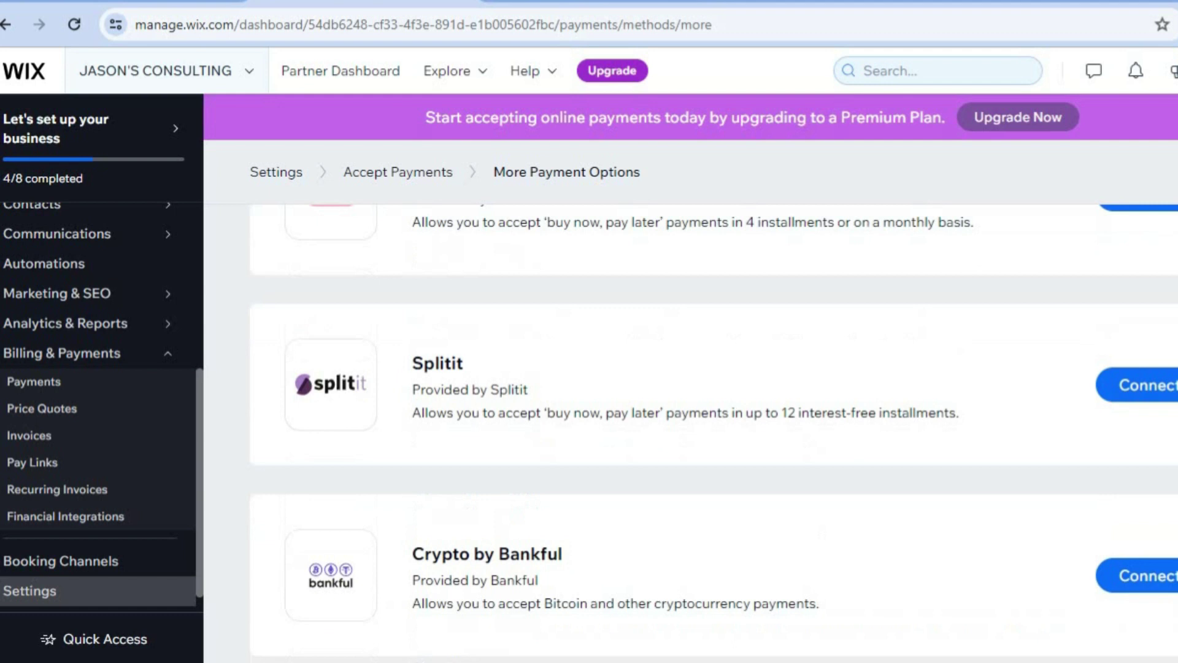
{"action": "scroll", "coordinate": [1102, 164], "scroll_direction": "up", "scroll_amount": 8}
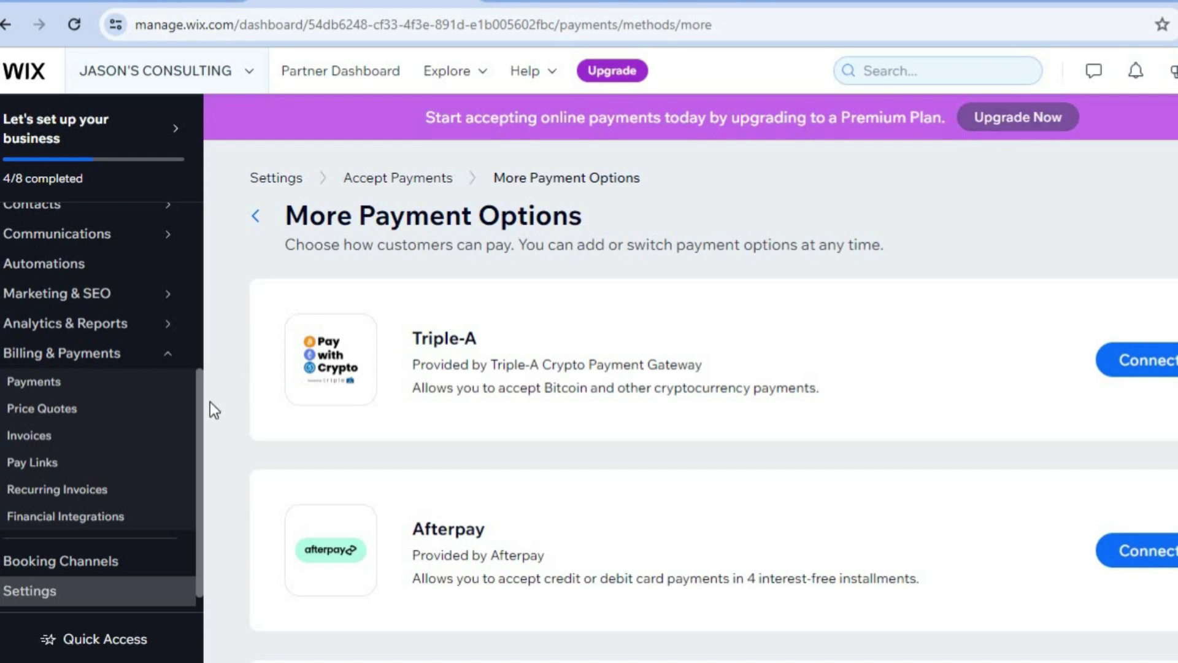
Step: Return to the business setup page and start designing the site by choosing to customize a designed template
{"action": "scroll", "coordinate": [193, 288], "scroll_direction": "up", "scroll_amount": 4}
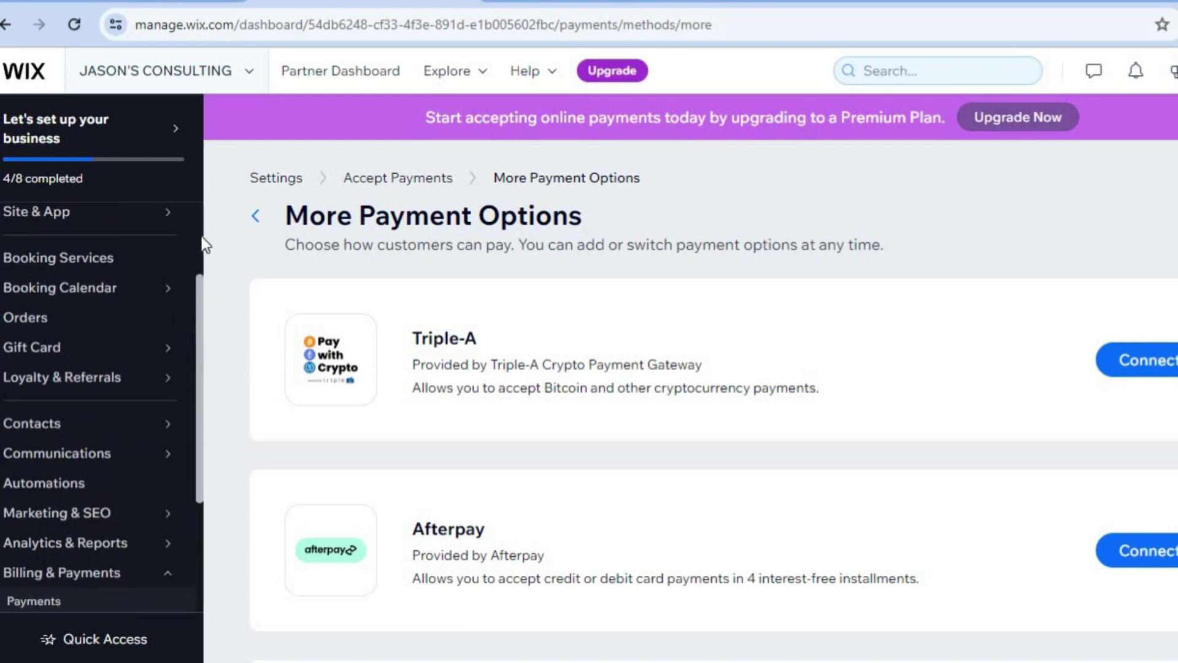
{"action": "scroll", "coordinate": [204, 240], "scroll_direction": "up", "scroll_amount": 2}
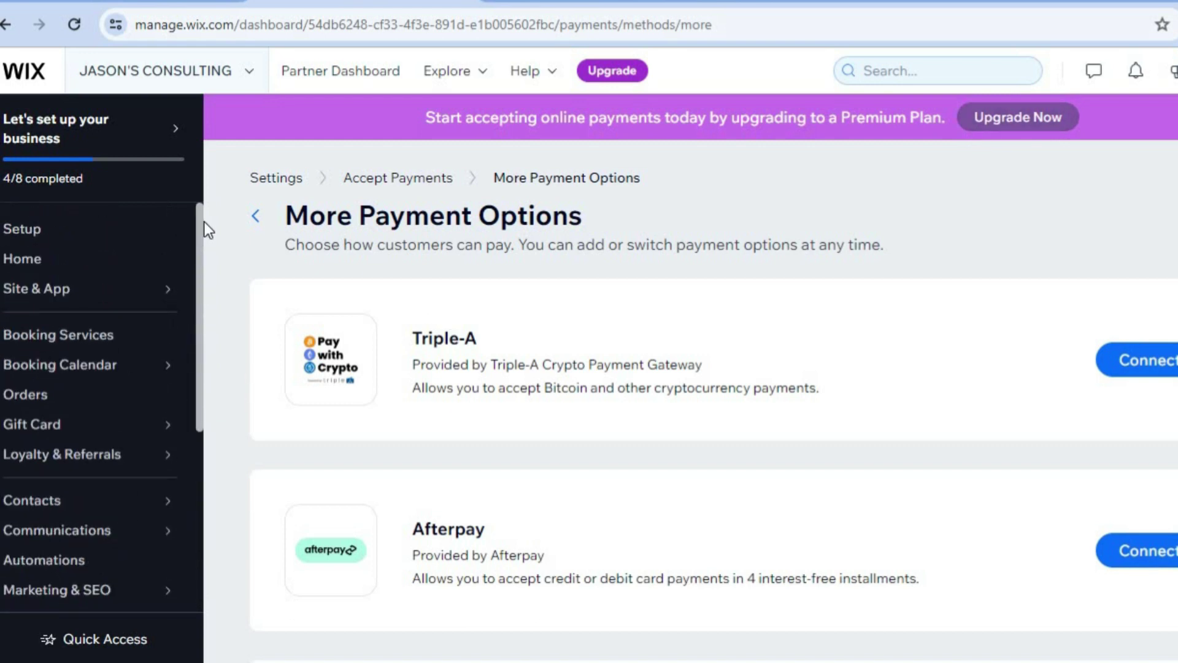
{"action": "left_click", "coordinate": [73, 236]}
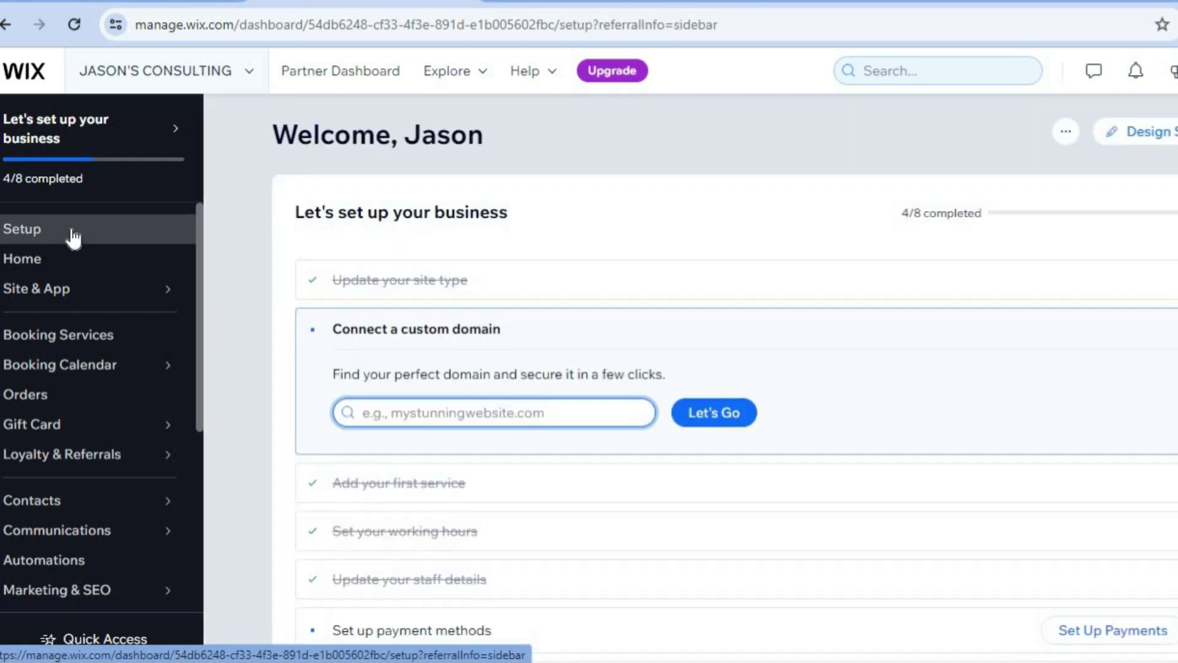
{"action": "left_click", "coordinate": [1159, 146]}
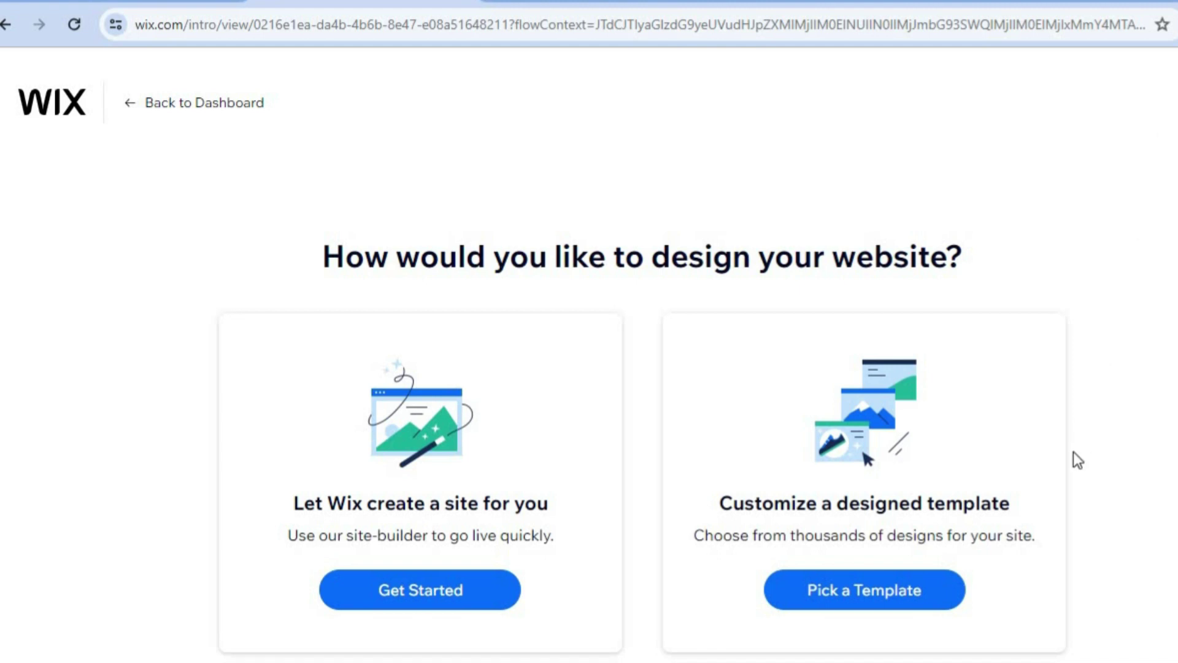
{"action": "left_click", "coordinate": [899, 594]}
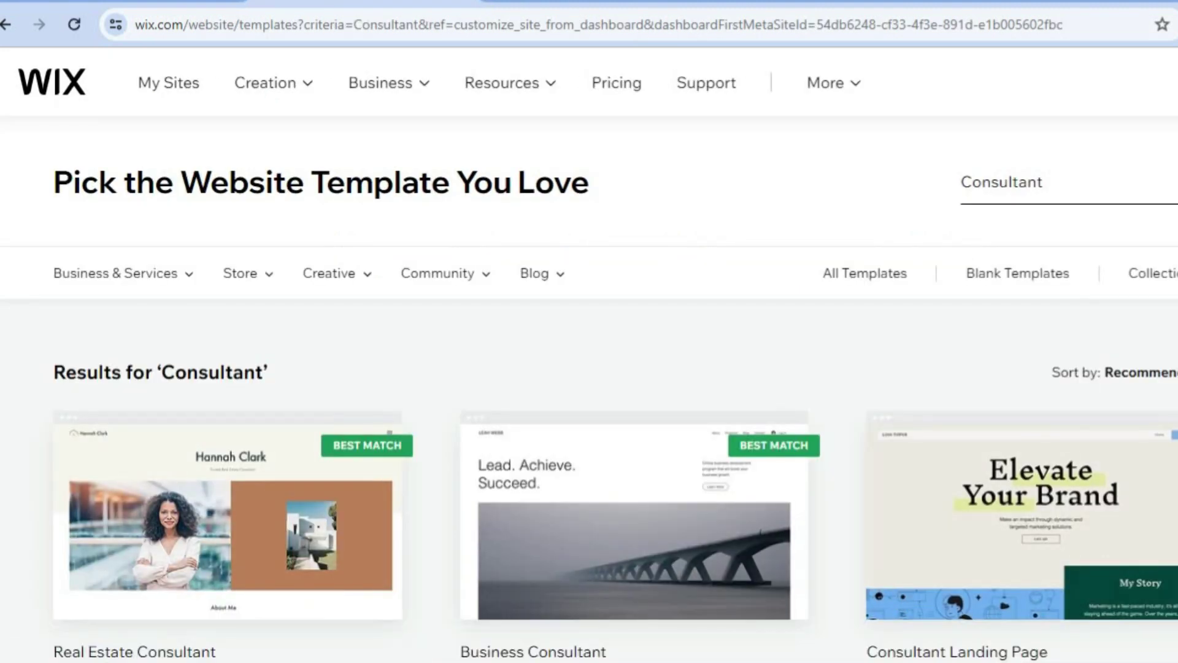
Step: Browse the first page of website templates found for Consultant
{"action": "scroll", "coordinate": [896, 589], "scroll_direction": "down", "scroll_amount": 1}
{"action": "scroll", "coordinate": [589, 355], "scroll_direction": "down", "scroll_amount": 4}
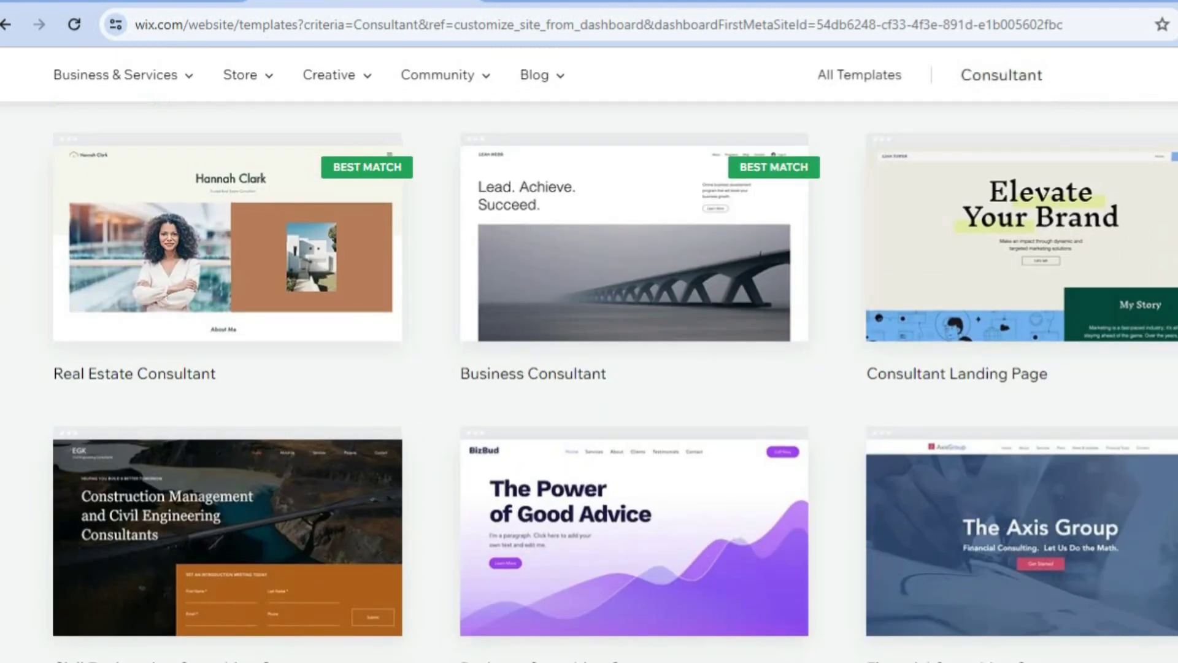
{"action": "scroll", "coordinate": [589, 354], "scroll_direction": "down", "scroll_amount": 1}
{"action": "scroll", "coordinate": [589, 354], "scroll_direction": "down", "scroll_amount": 15}
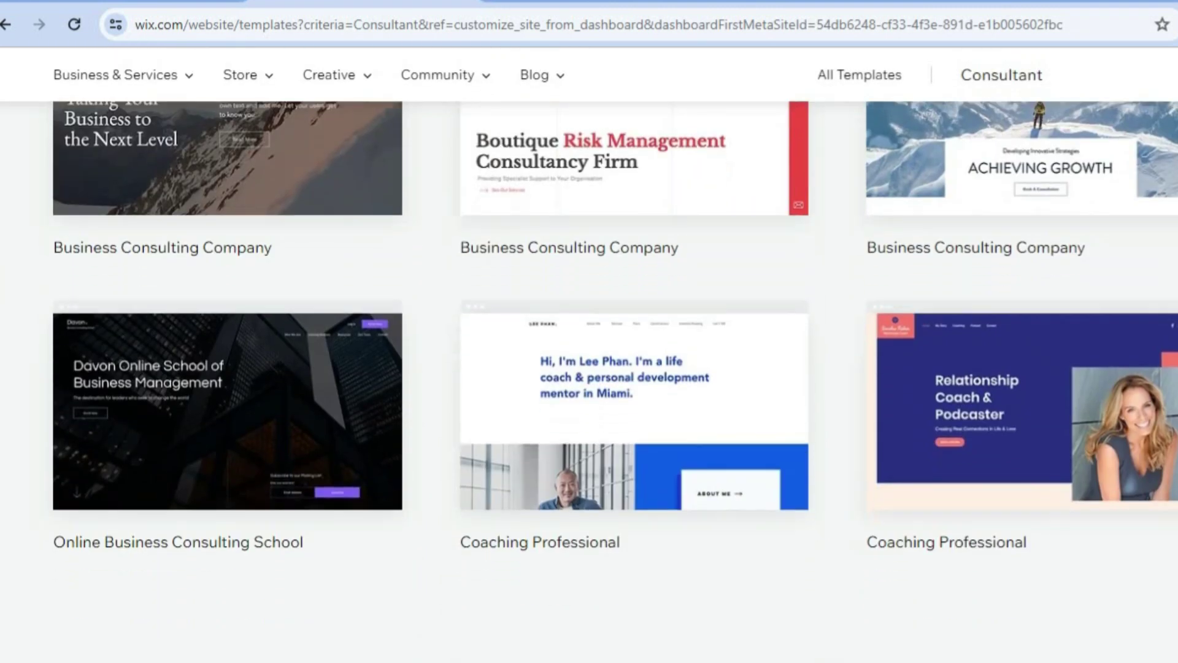
{"action": "scroll", "coordinate": [589, 378], "scroll_direction": "up", "scroll_amount": 3}
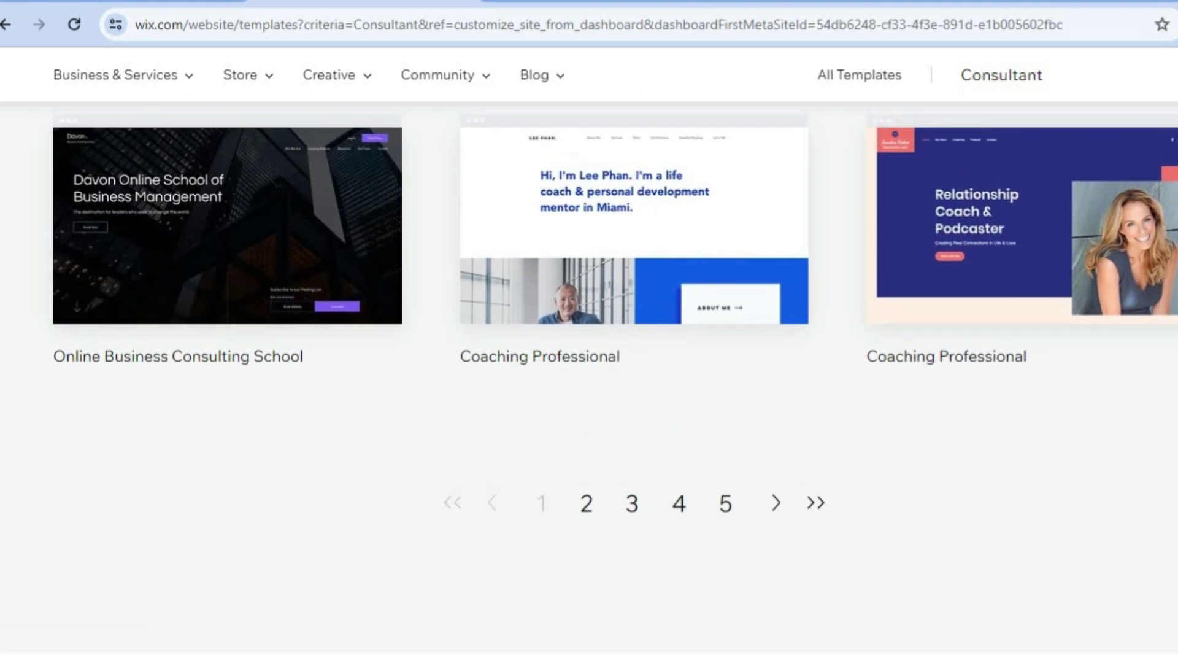
{"action": "scroll", "coordinate": [590, 378], "scroll_direction": "up", "scroll_amount": 1}
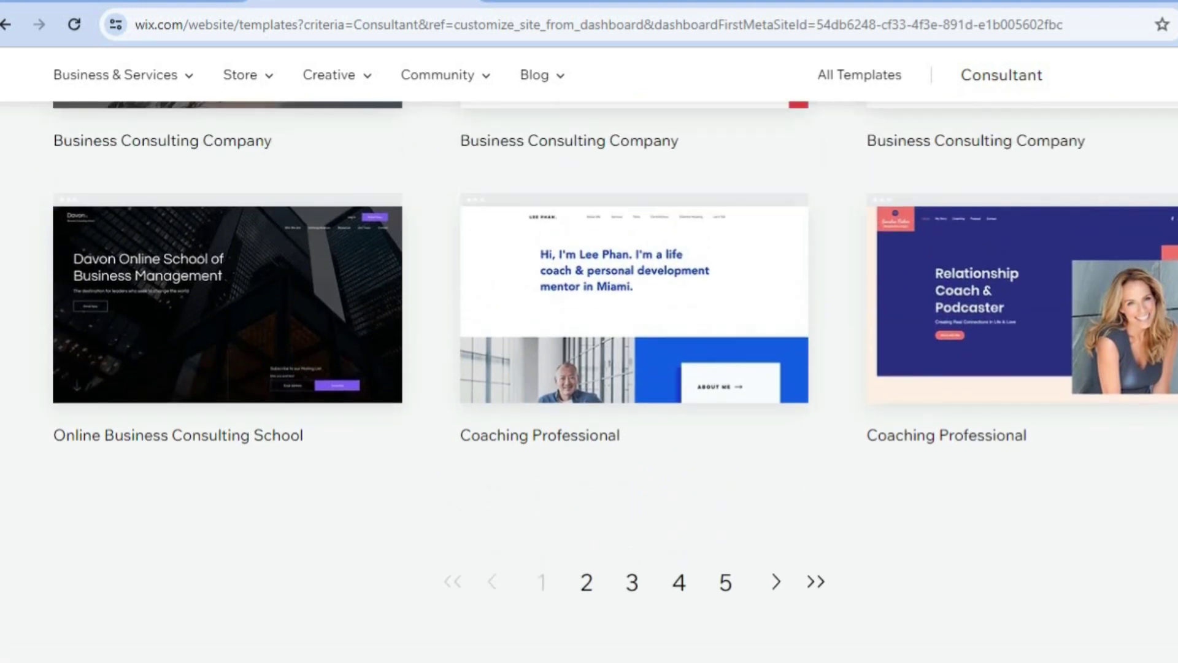
{"action": "scroll", "coordinate": [589, 378], "scroll_direction": "up", "scroll_amount": 8}
{"action": "scroll", "coordinate": [589, 378], "scroll_direction": "up", "scroll_amount": 5}
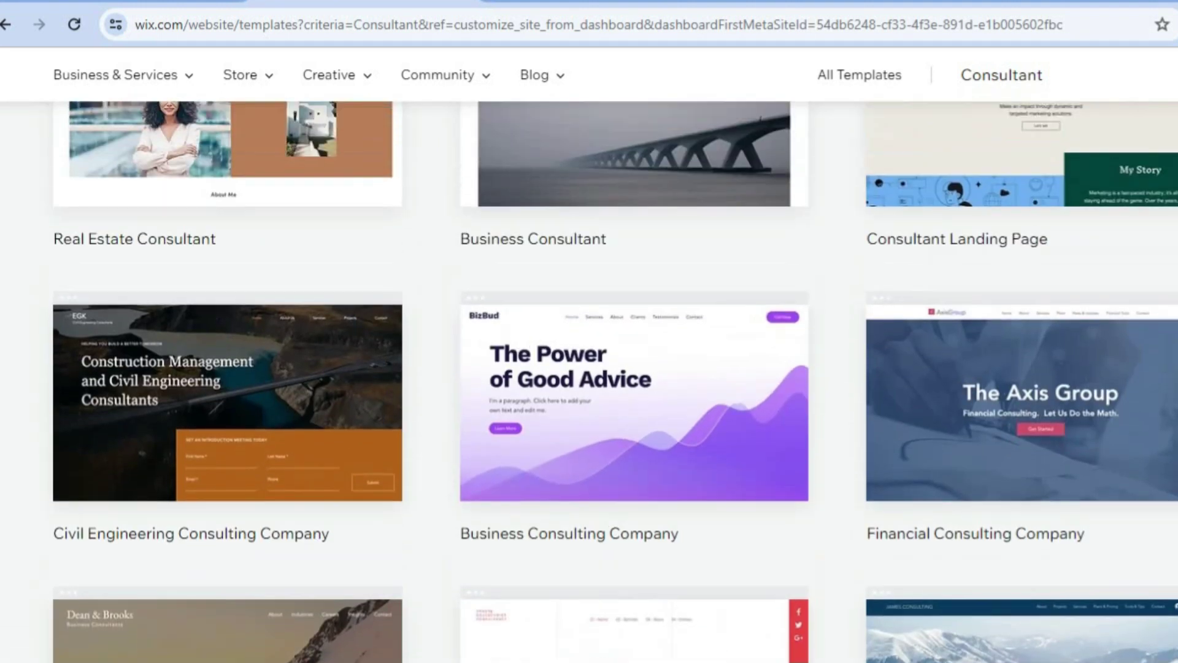
{"action": "scroll", "coordinate": [589, 378], "scroll_direction": "down", "scroll_amount": 2}
{"action": "scroll", "coordinate": [589, 378], "scroll_direction": "down", "scroll_amount": 2}
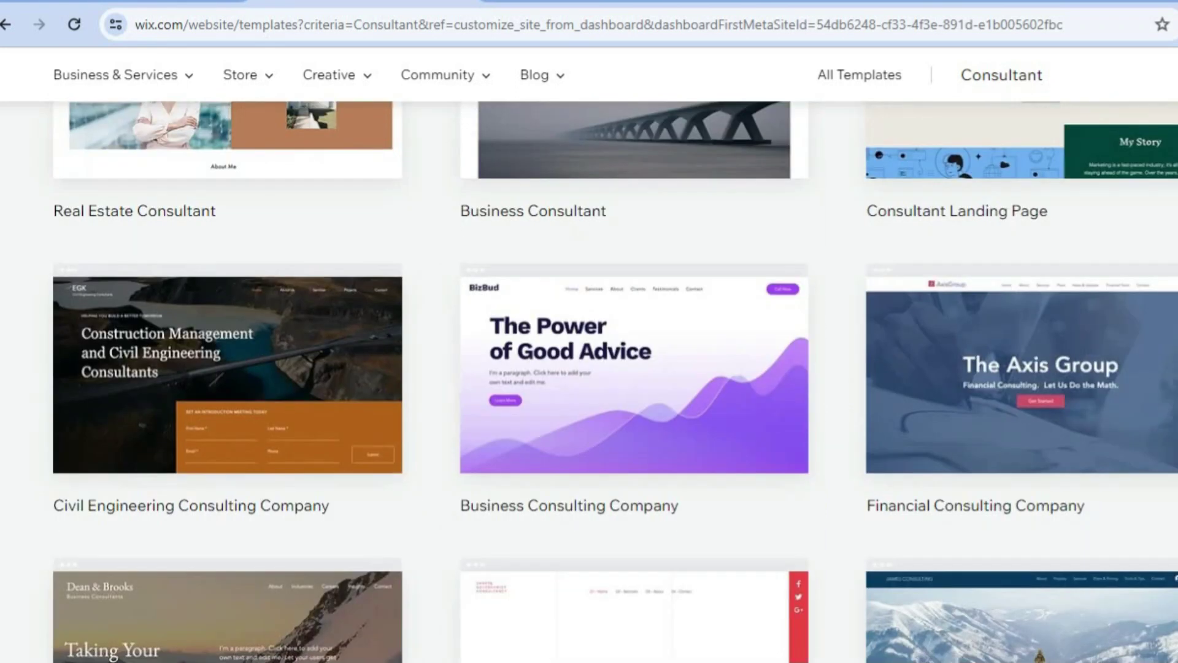
{"action": "scroll", "coordinate": [589, 378], "scroll_direction": "up", "scroll_amount": 3}
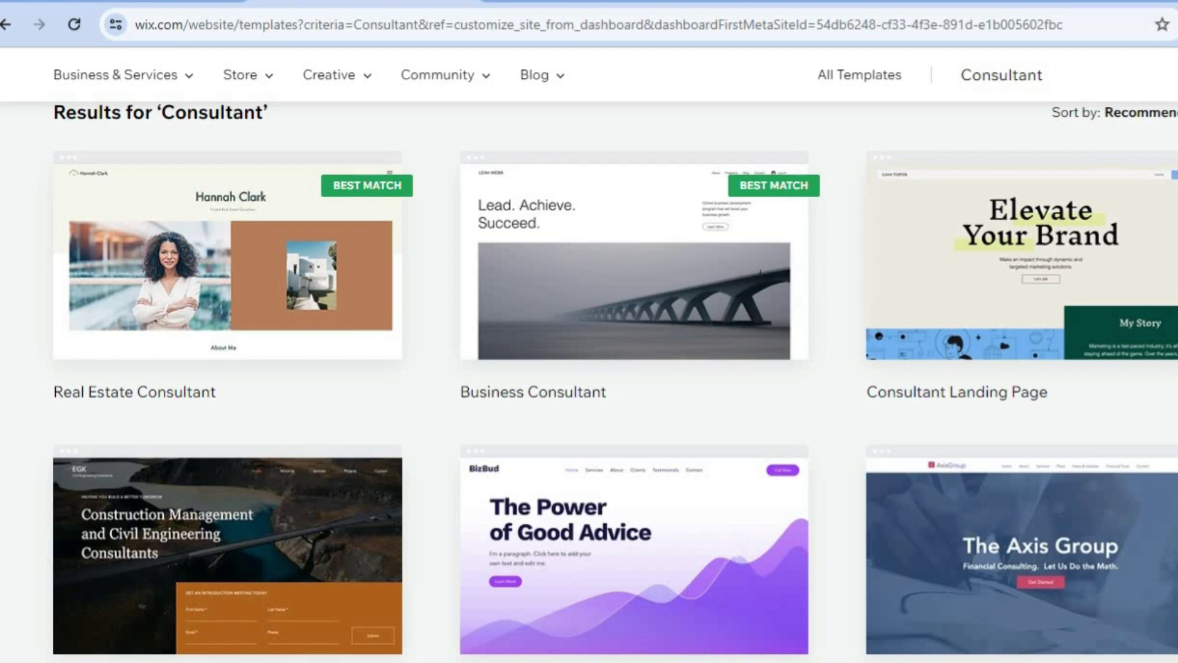
Step: Open the Real Estate Consultant template for editing and dismiss the AI site content dialog without generating text
{"action": "scroll", "coordinate": [589, 378], "scroll_direction": "up", "scroll_amount": 2}
{"action": "mouse_move", "coordinate": [696, 367]}
{"action": "mouse_move", "coordinate": [317, 392]}
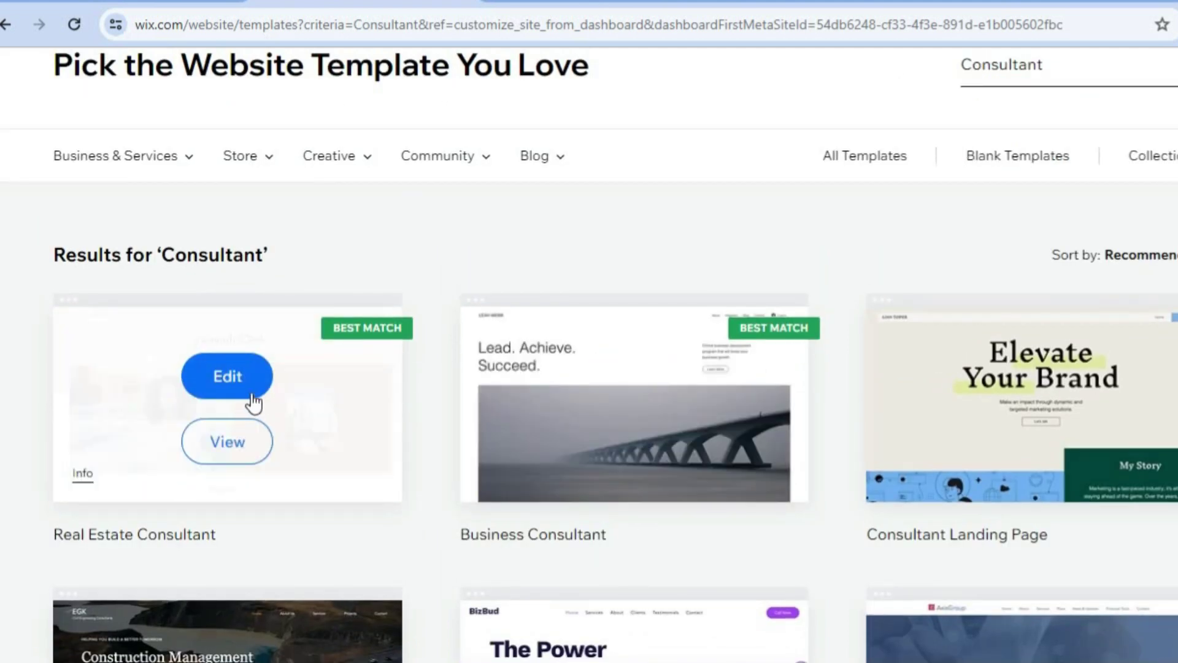
{"action": "left_click", "coordinate": [244, 390]}
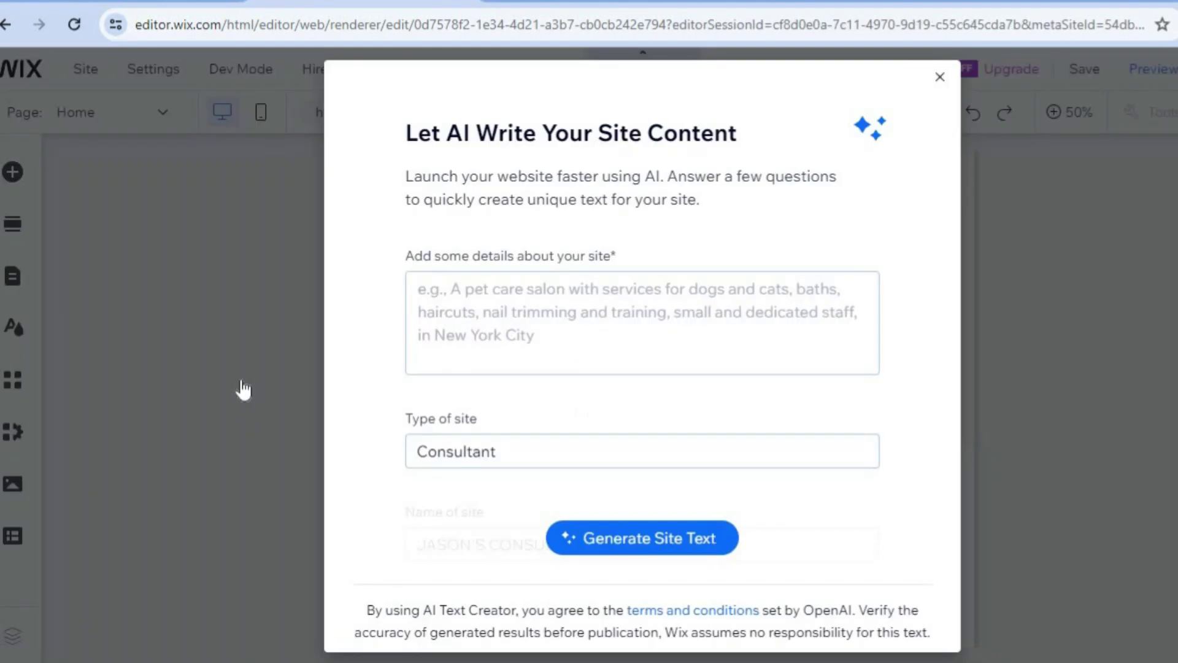
{"action": "left_click", "coordinate": [515, 310]}
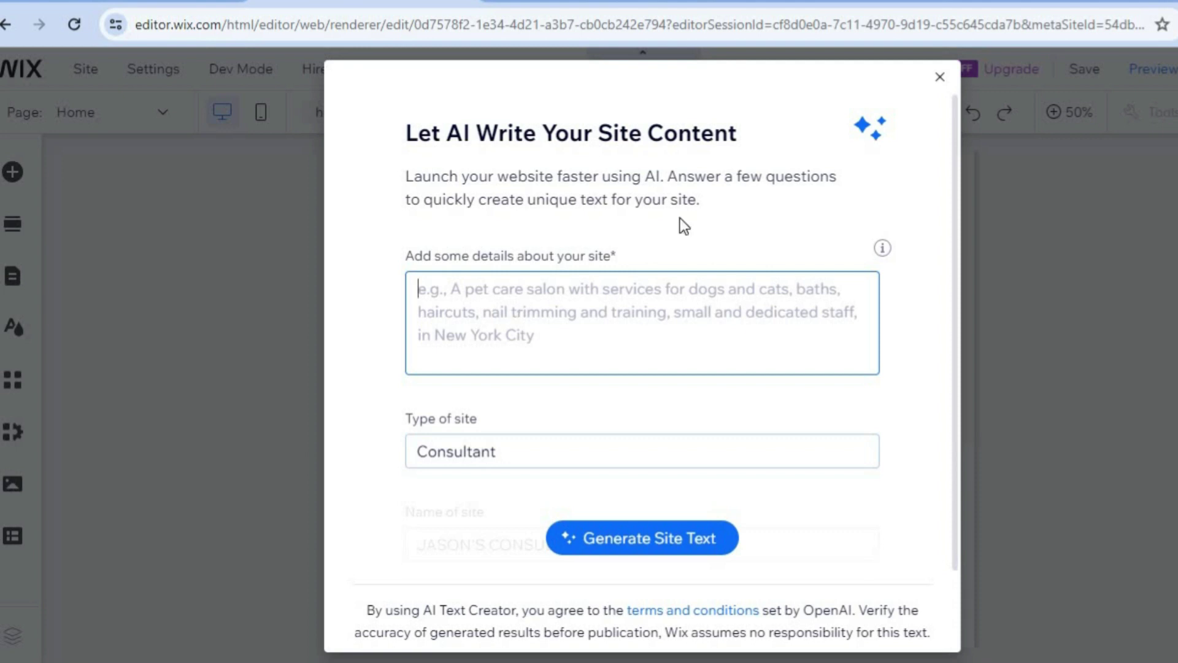
{"action": "left_click", "coordinate": [940, 79]}
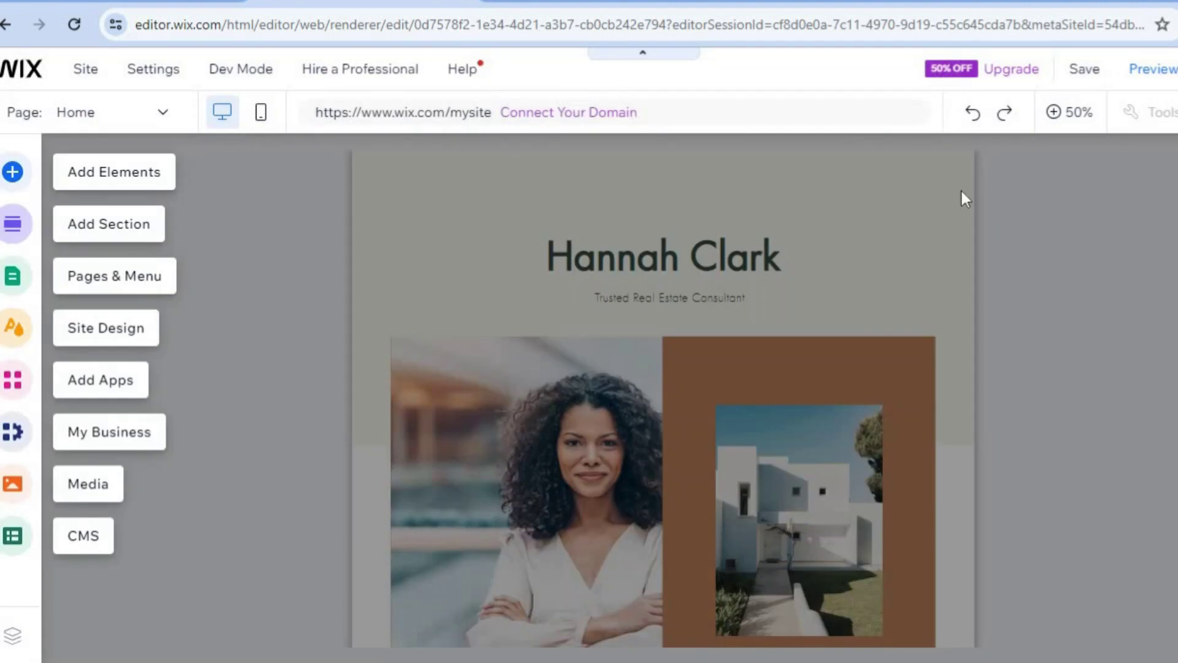
Step: Set the editor's zoom to 100% and look over the upper part of the Home page
{"action": "left_click", "coordinate": [1063, 122]}
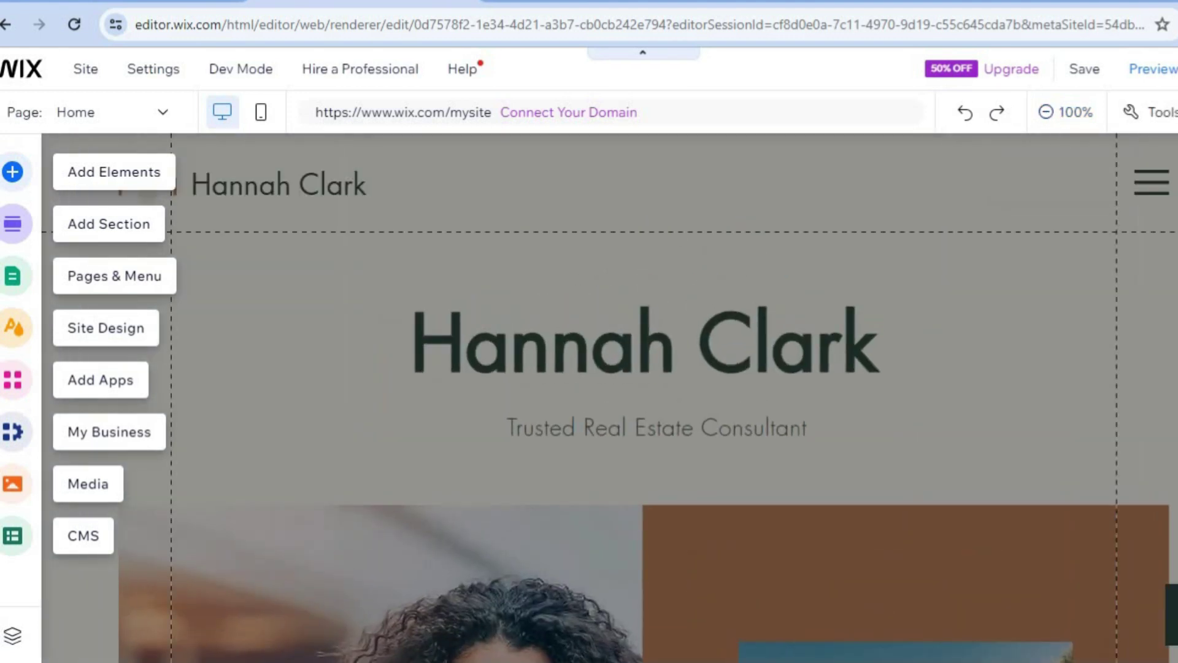
{"action": "scroll", "coordinate": [644, 397], "scroll_direction": "down", "scroll_amount": 9}
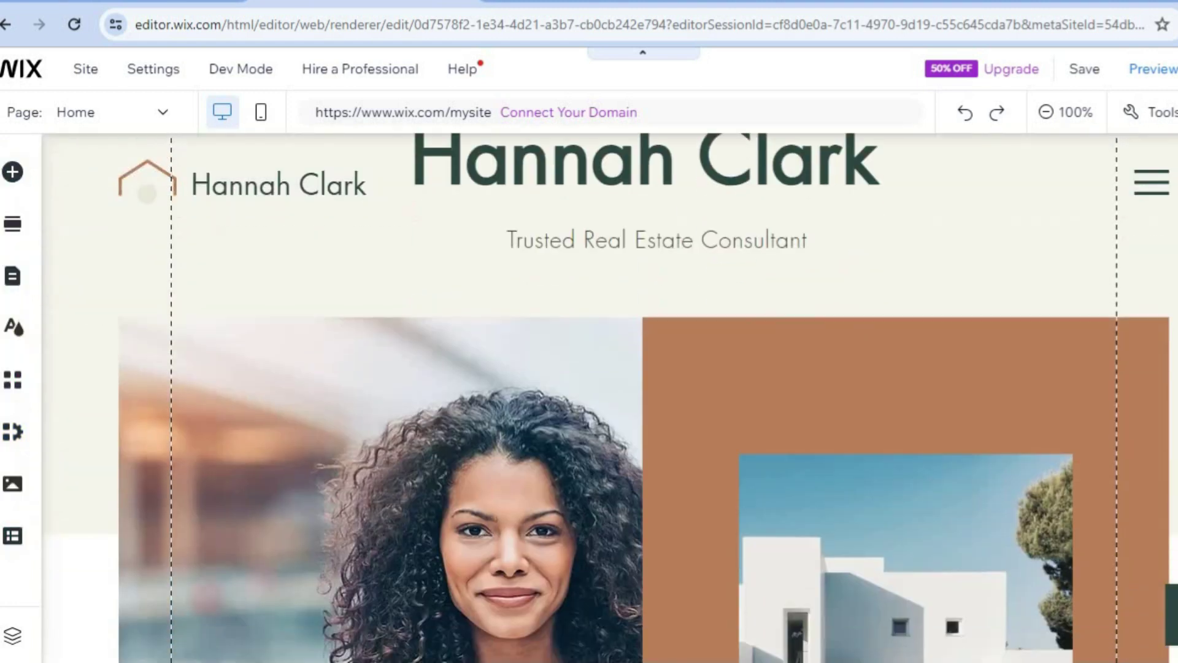
{"action": "scroll", "coordinate": [644, 398], "scroll_direction": "up", "scroll_amount": 9}
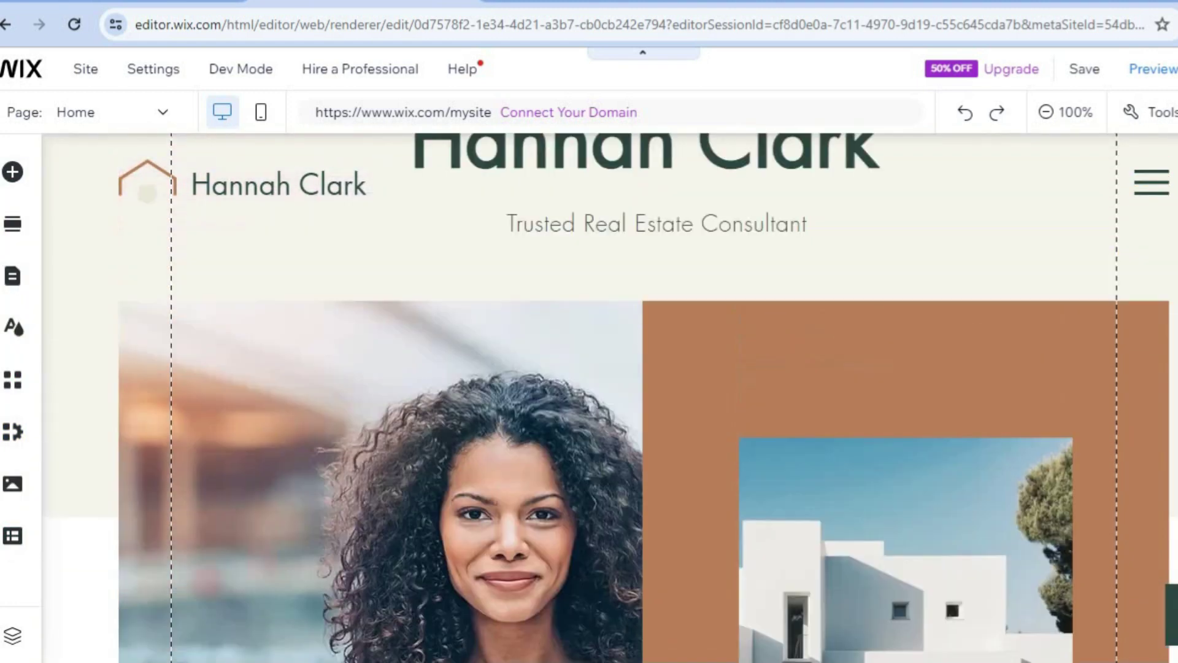